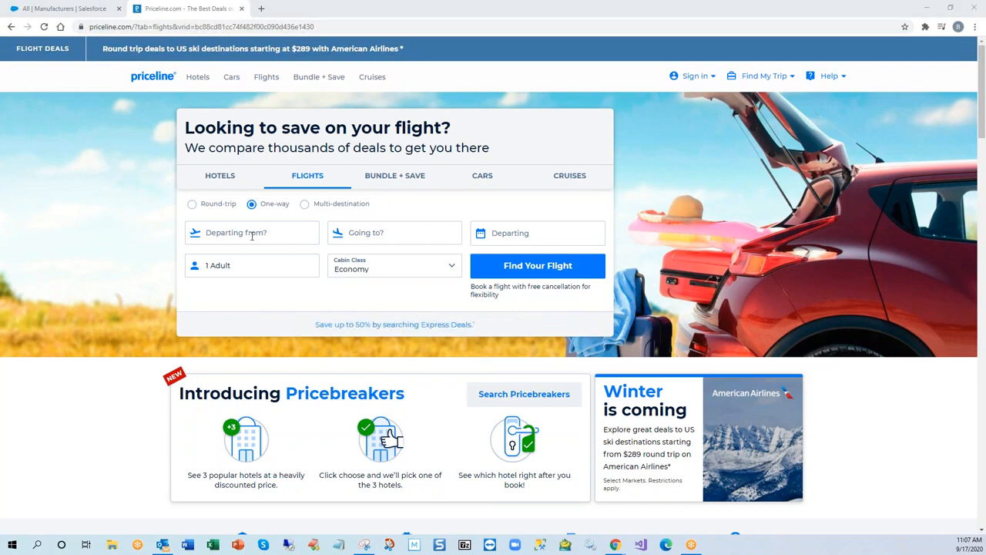
# - Set the one-way flight's departure to Miami Intl Airport (MIA) and its destination to Los Angeles Intl Airport (LAX)
pyautogui.click(251, 236)
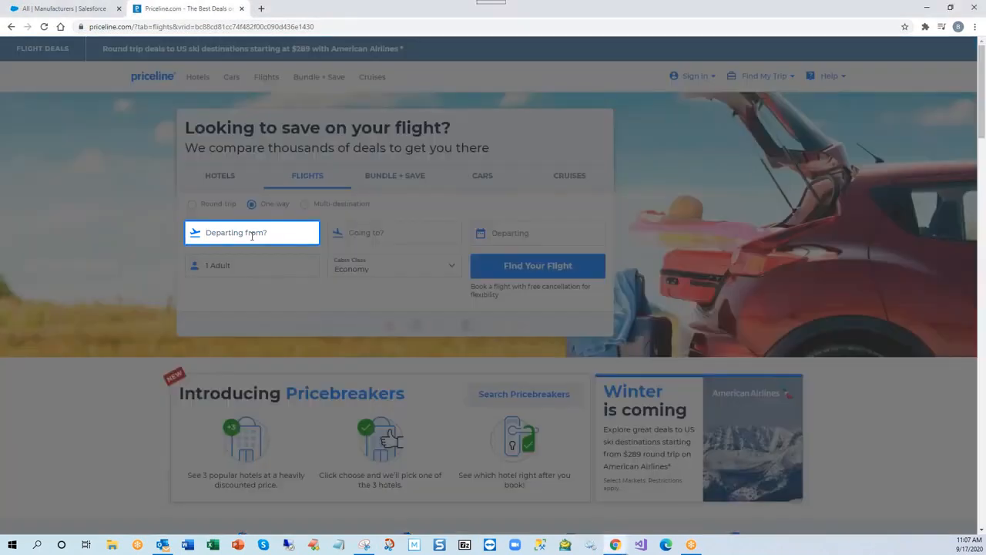
pyautogui.write('mia')
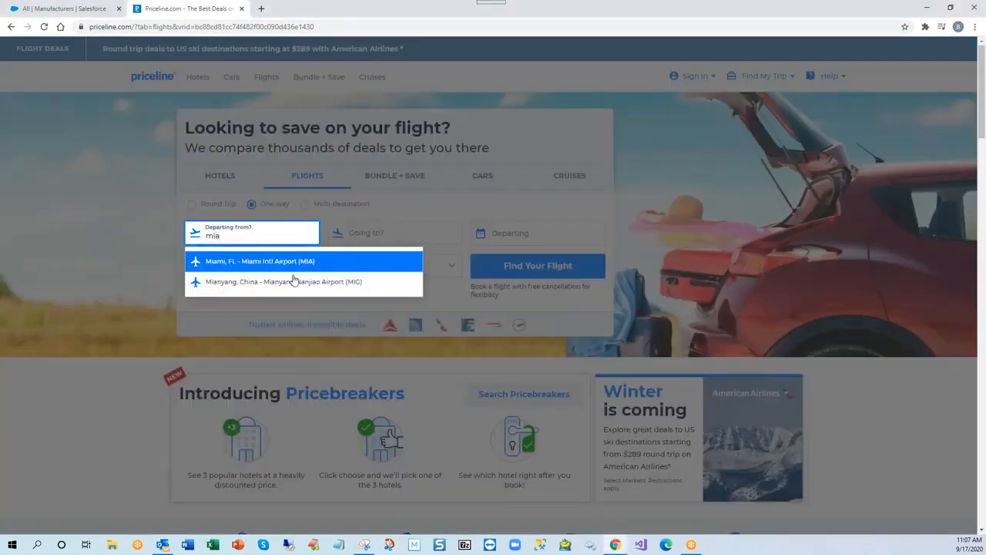
pyautogui.click(305, 262)
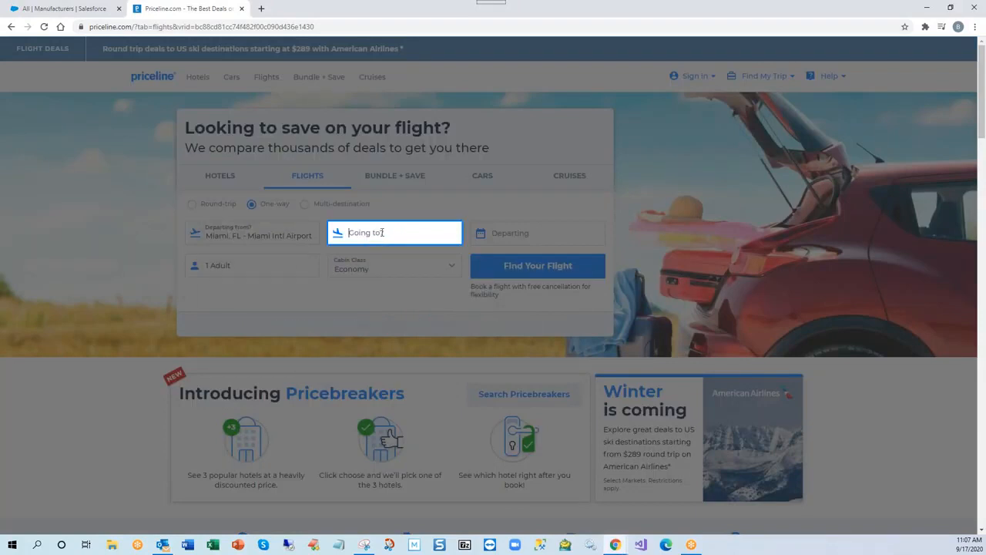
pyautogui.write('lax')
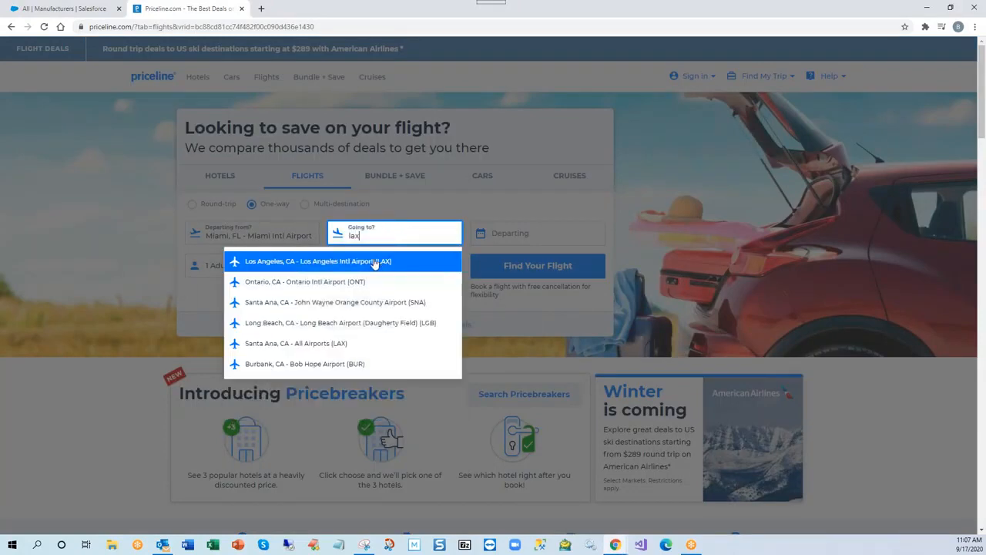
pyautogui.click(375, 263)
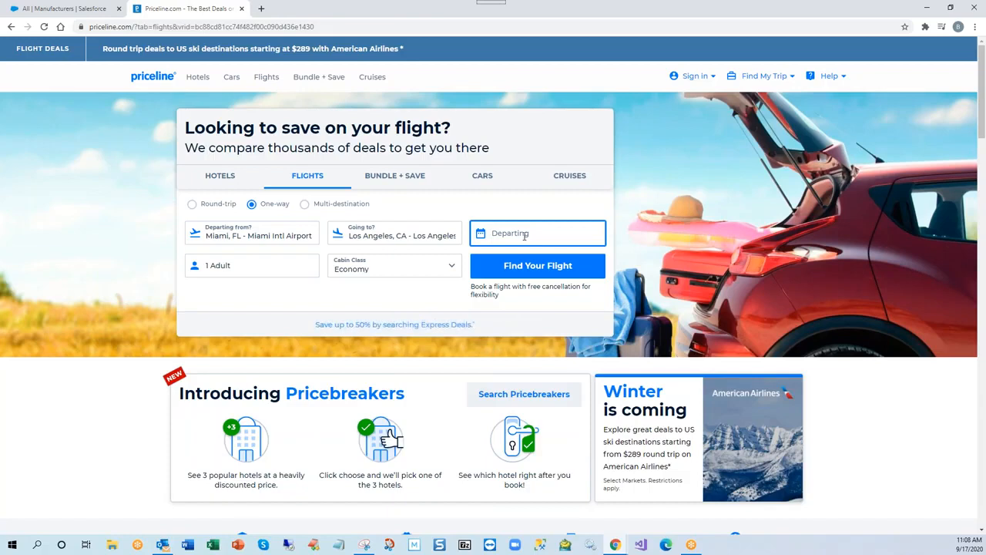
# - Try the past dates September 16 and 9 for departure, and set the departure date to 09/17/2020
pyautogui.click(524, 235)
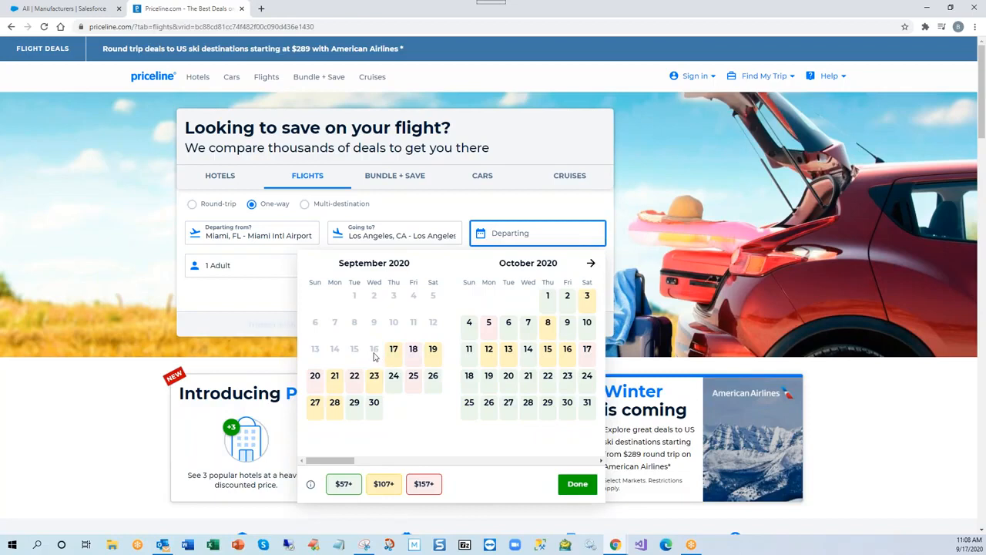
pyautogui.click(374, 353)
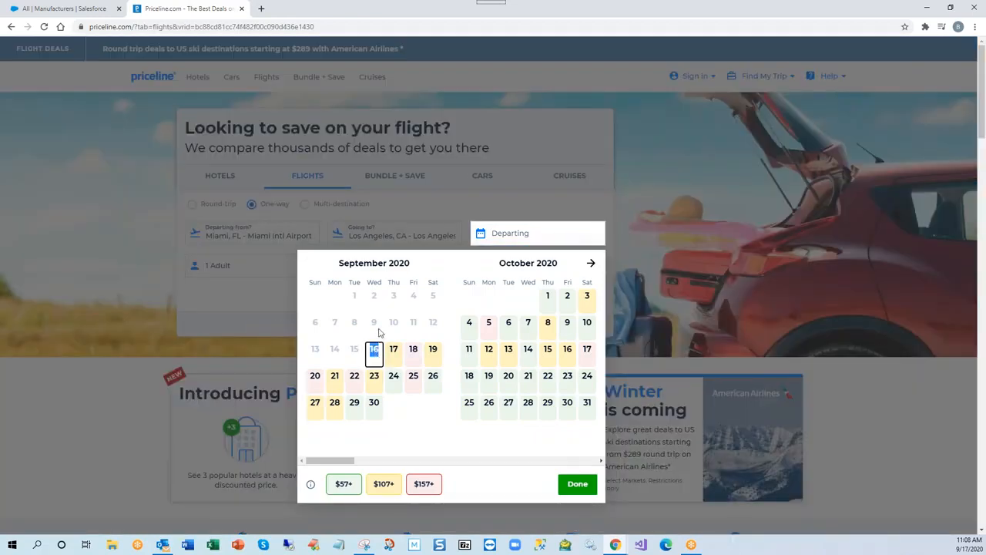
pyautogui.click(377, 329)
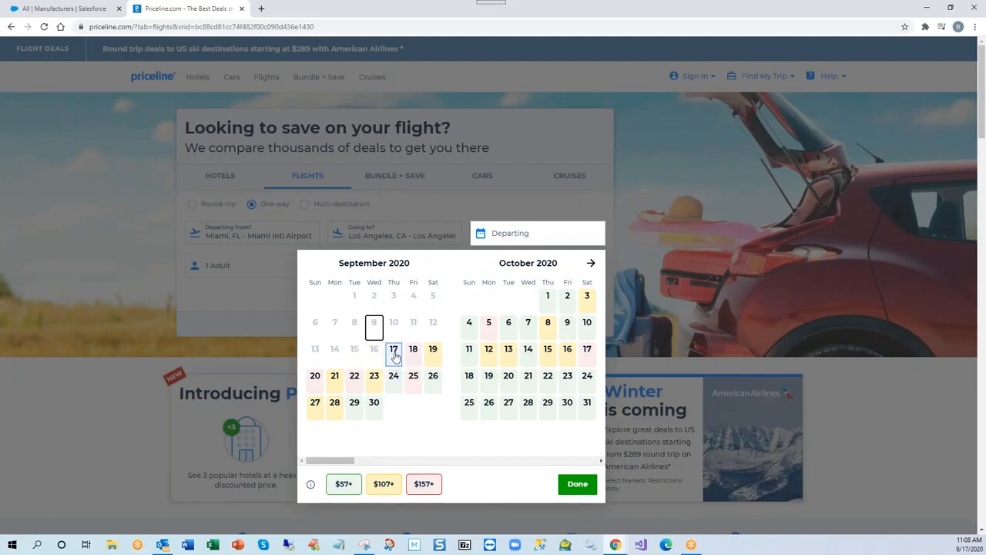
pyautogui.click(394, 353)
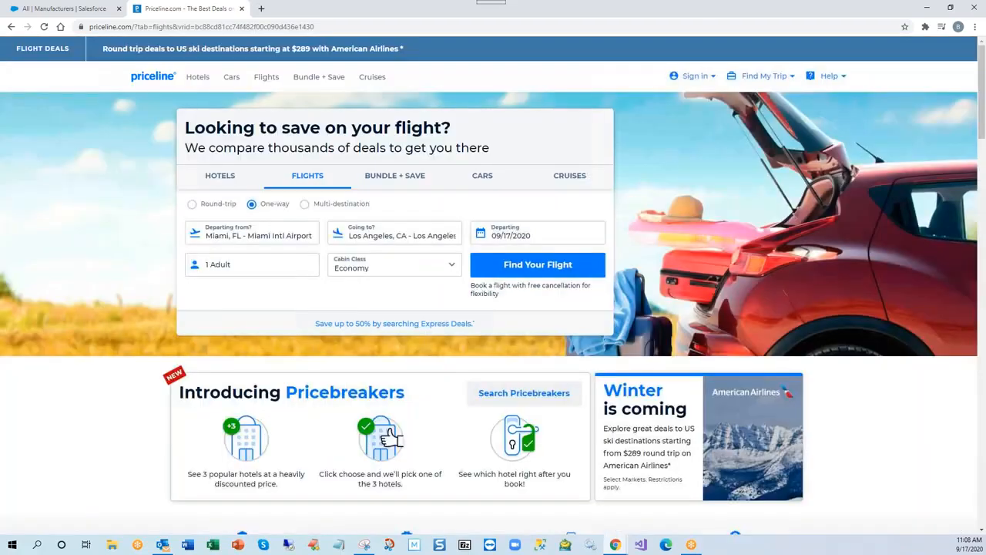
# - Browse the departure calendar forward to August 2021, try to select August 14, and close the calendar
pyautogui.click(552, 229)
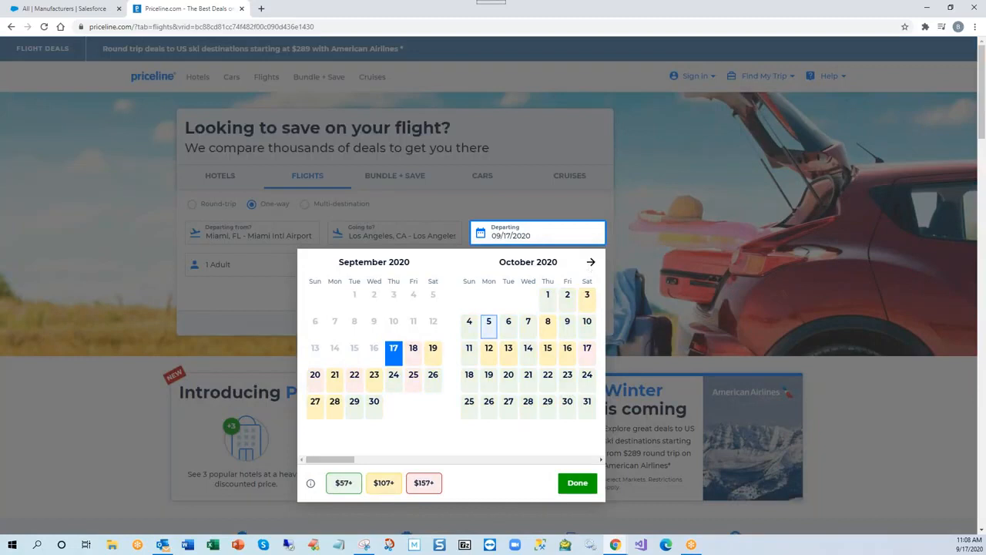
pyautogui.click(591, 265)
pyautogui.click(591, 264)
pyautogui.click(591, 264)
pyautogui.click(591, 265)
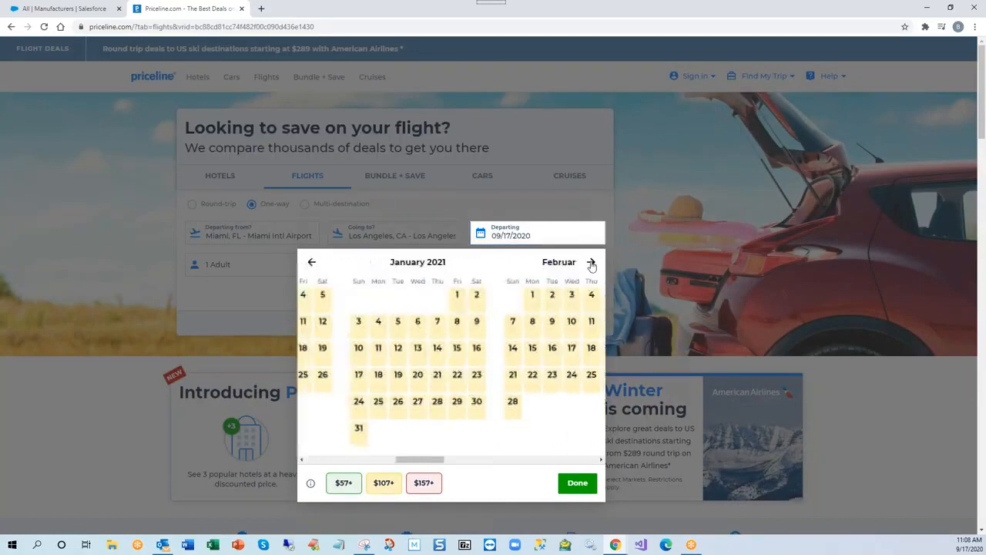
pyautogui.click(591, 264)
pyautogui.click(591, 264)
pyautogui.click(591, 264)
pyautogui.click(591, 265)
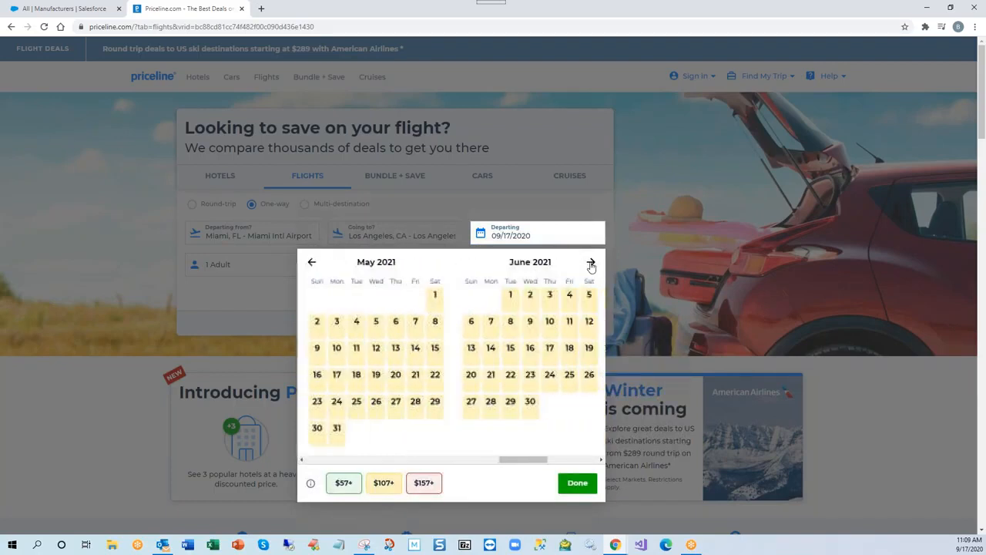
pyautogui.click(591, 264)
pyautogui.doubleClick(591, 265)
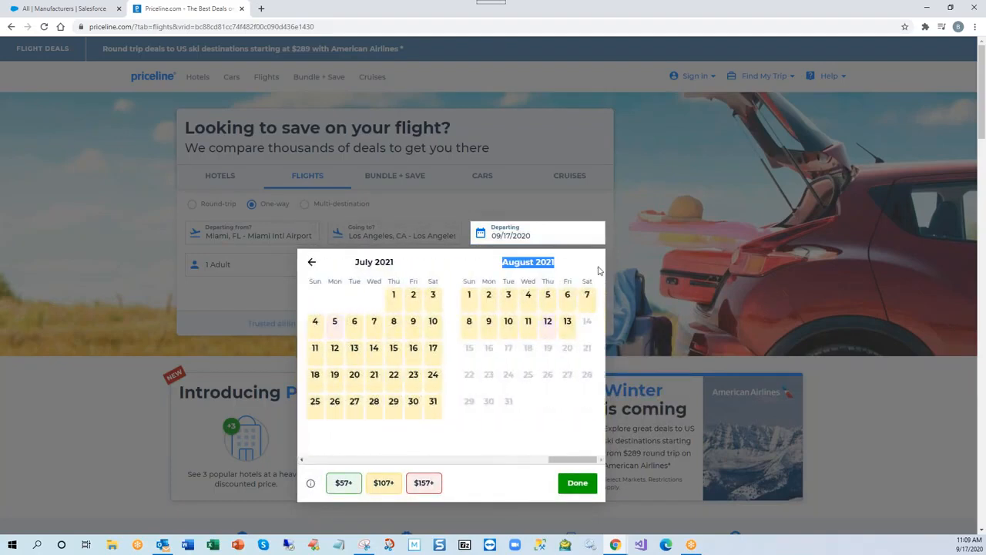
pyautogui.click(589, 327)
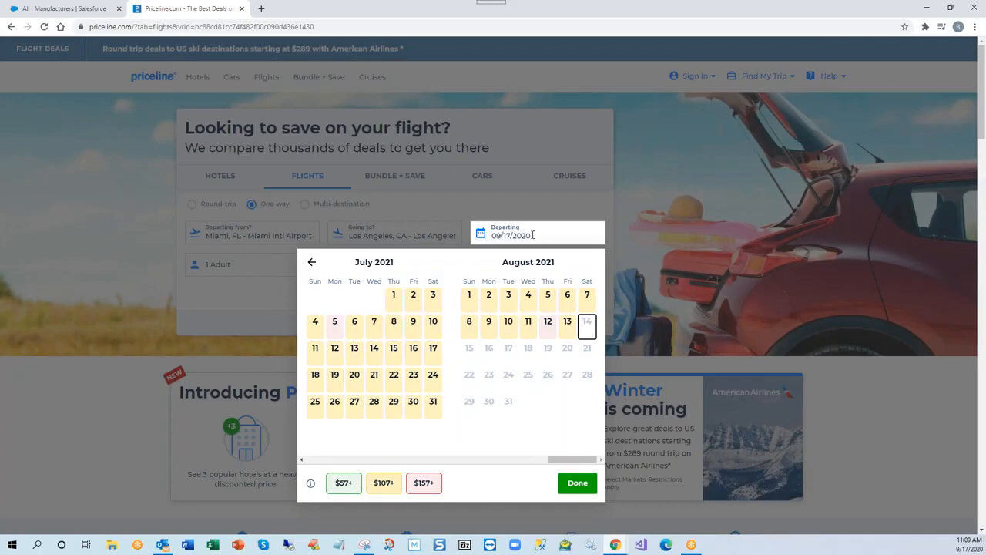
pyautogui.click(543, 199)
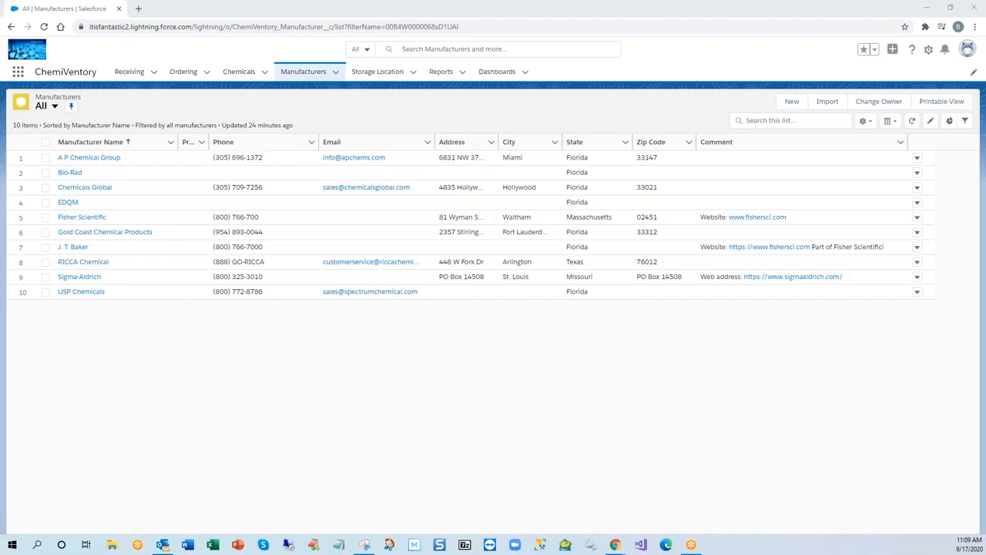
# - In Salesforce, create and save a new manufacturer named A with a 13-digit test number as its phone
pyautogui.click(791, 101)
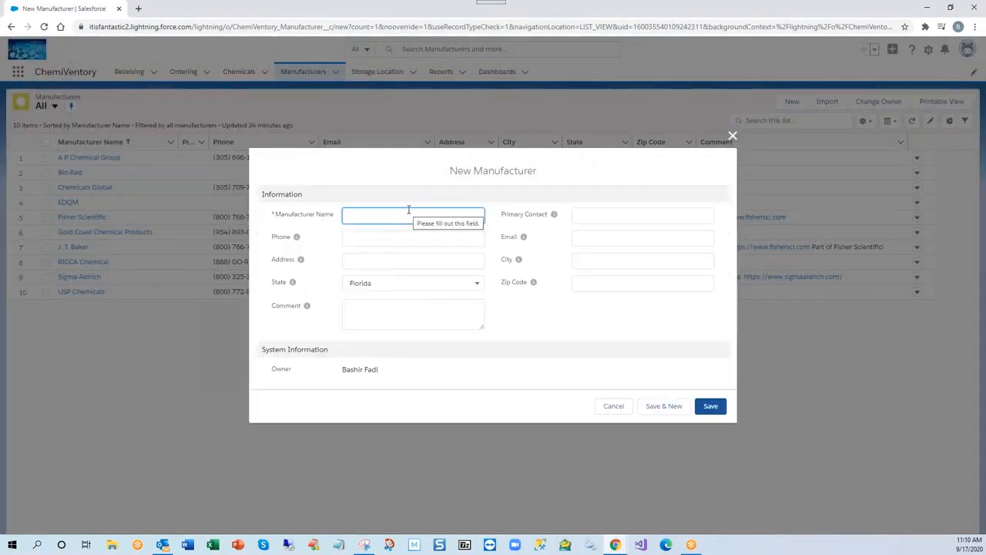
pyautogui.write('A')
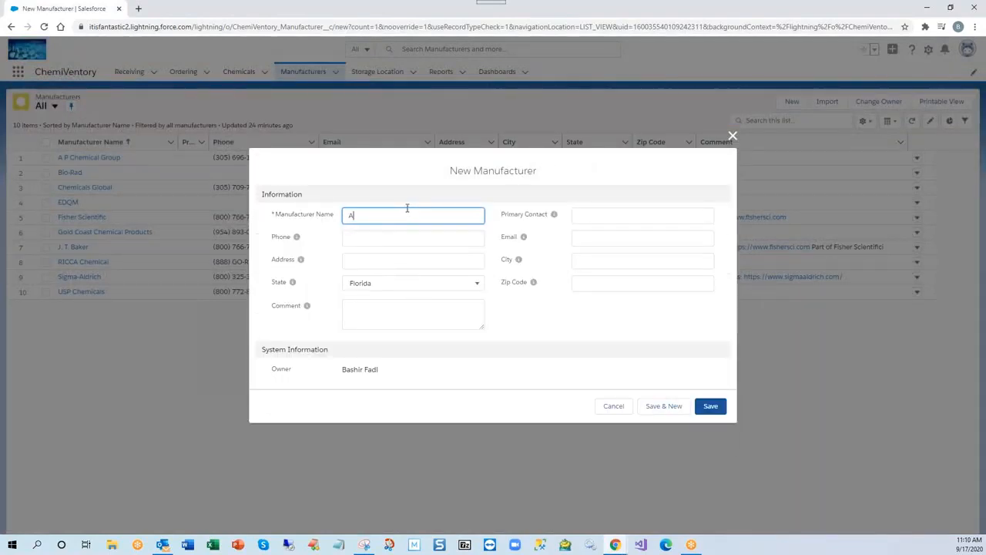
pyautogui.click(398, 238)
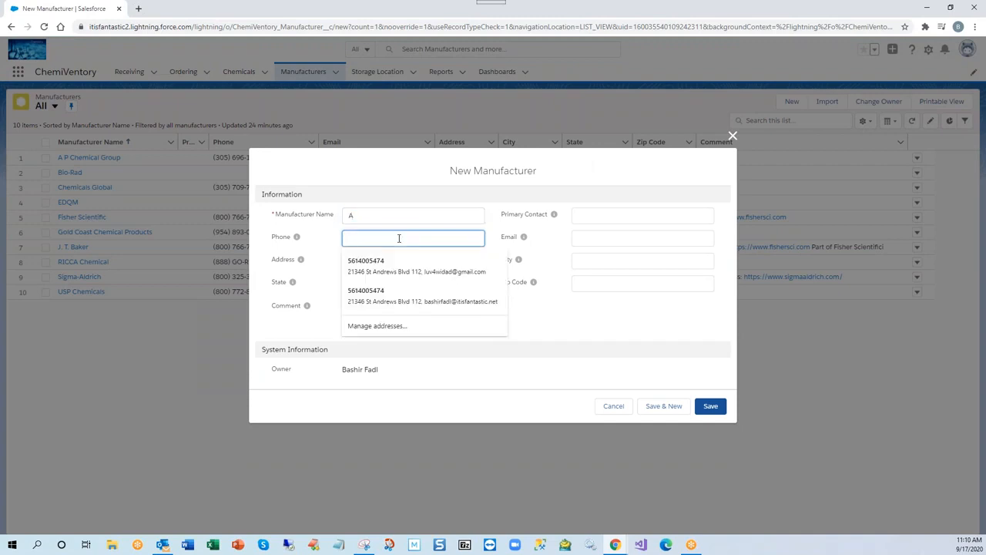
pyautogui.click(405, 216)
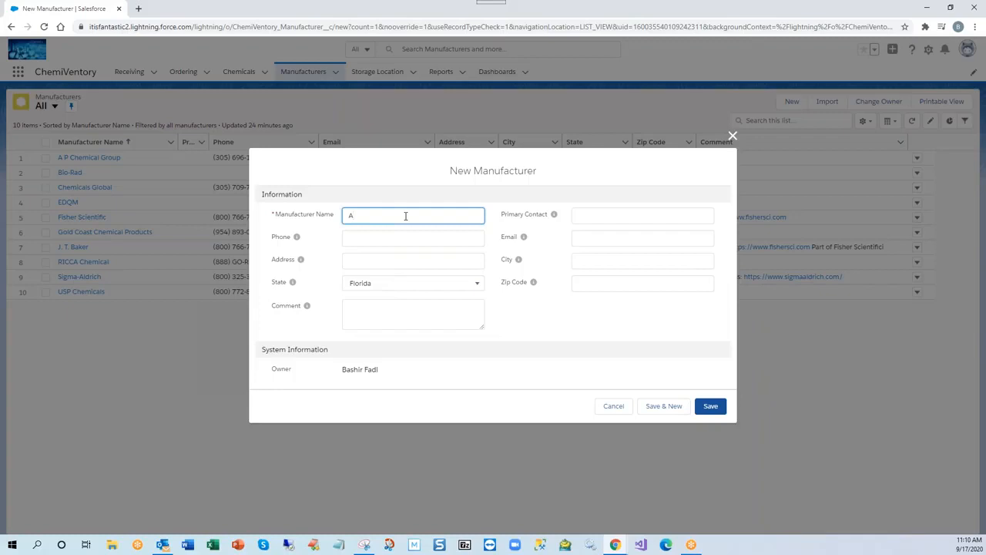
pyautogui.click(370, 239)
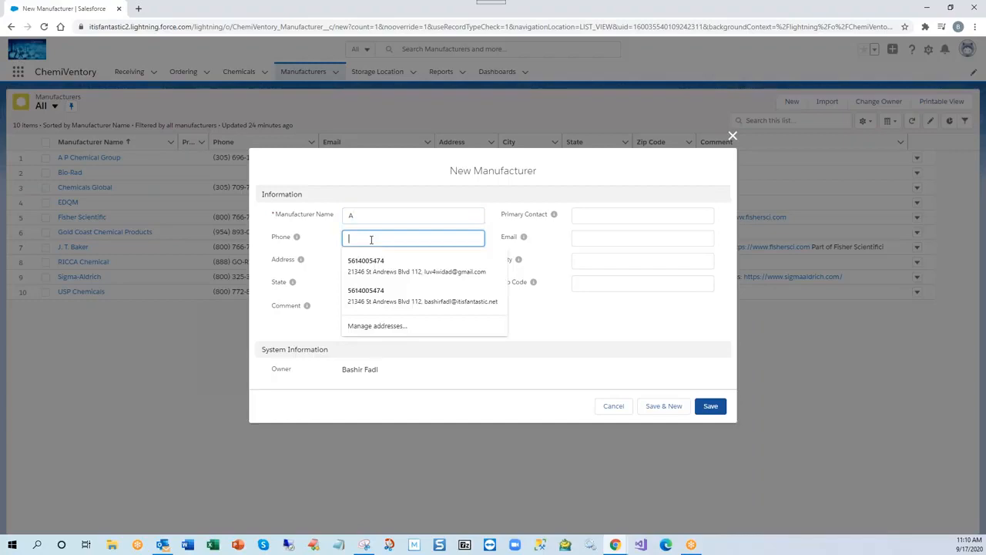
pyautogui.write('12345')
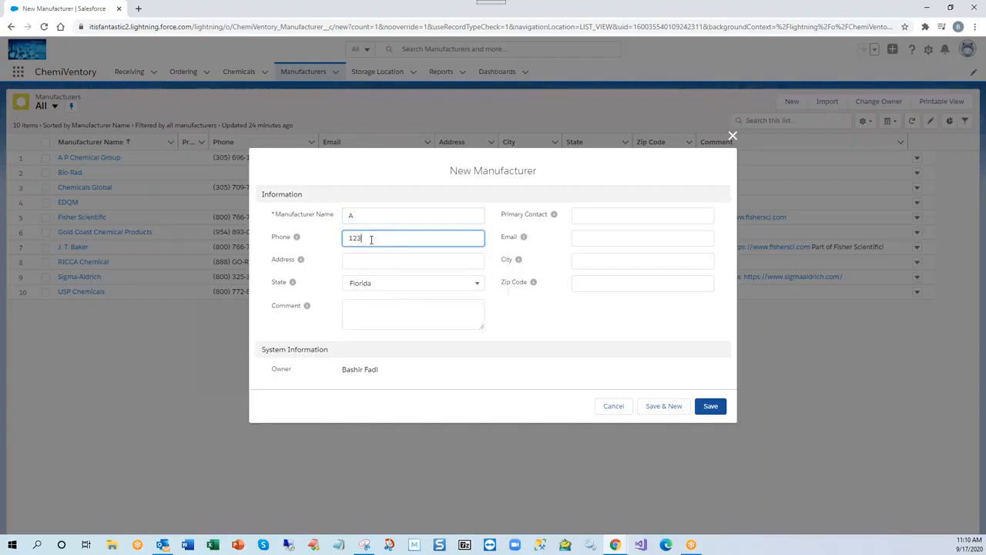
pyautogui.write('67890123')
pyautogui.click(711, 411)
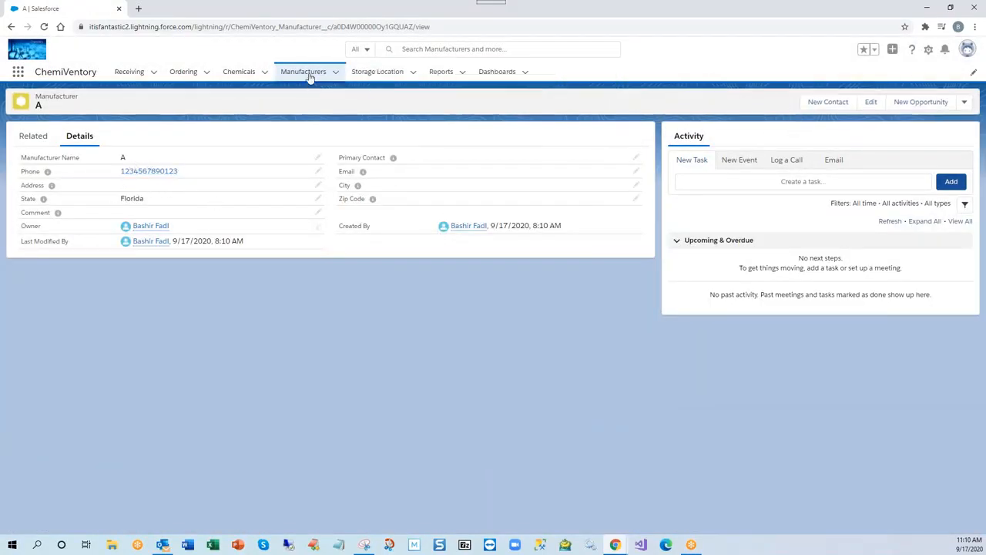
# - Create and save a new manufacturer named B with the phone value ABCDEFG, and return to the manufacturers list
pyautogui.click(336, 73)
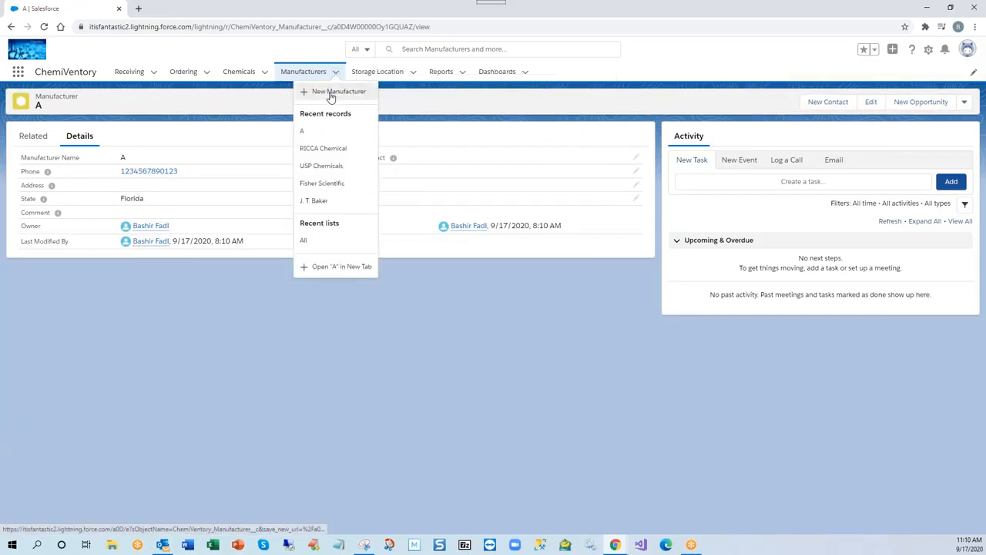
pyautogui.click(332, 93)
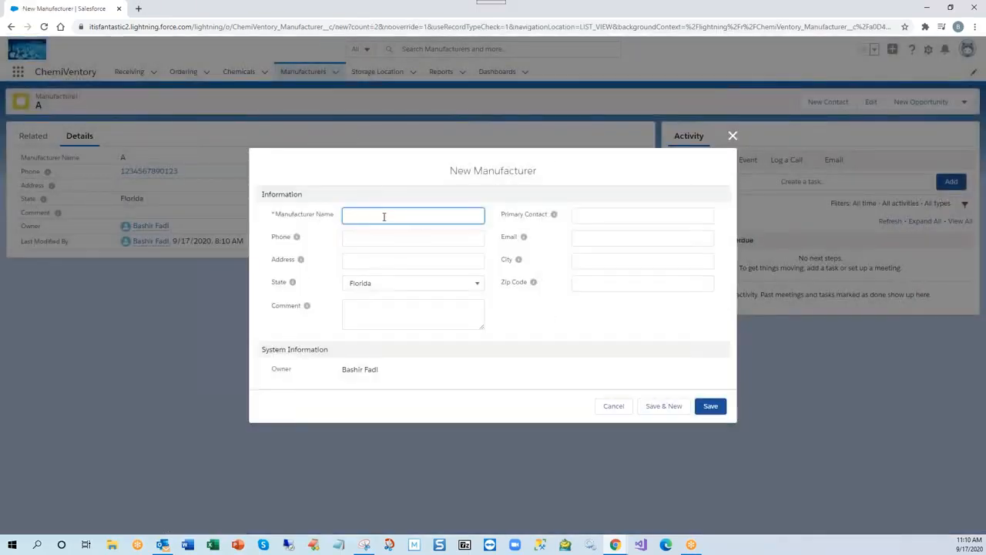
pyautogui.write('B')
pyautogui.click(402, 189)
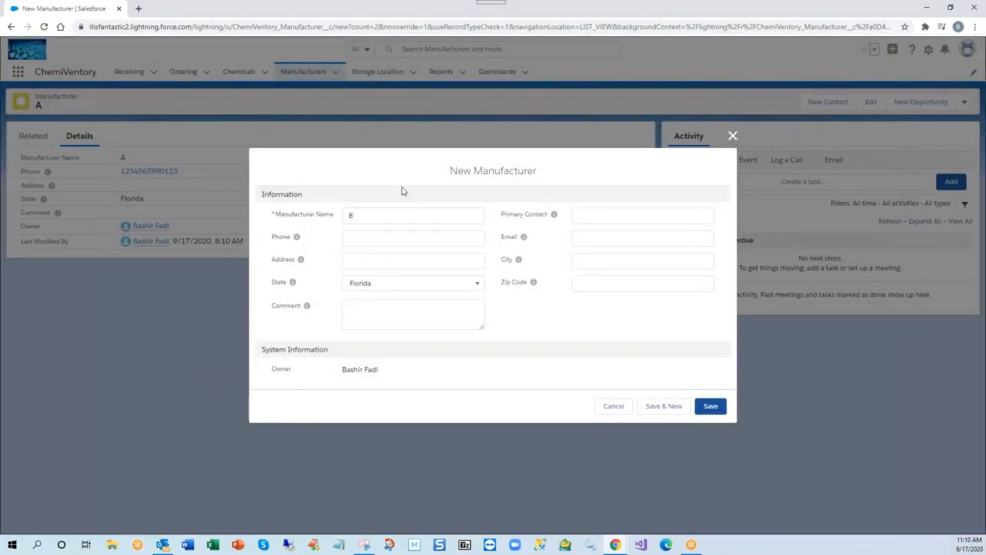
pyautogui.click(376, 238)
pyautogui.write('ABCDEFG')
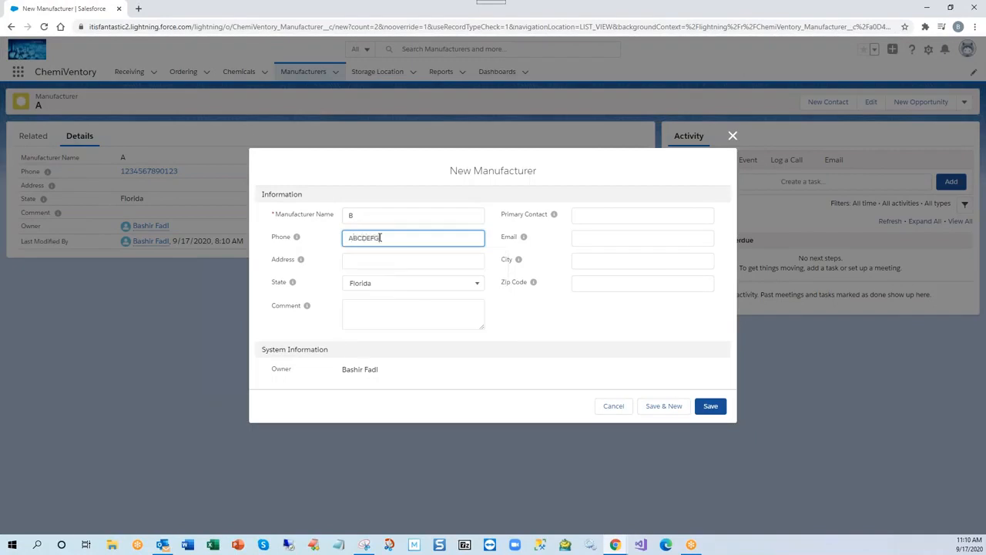
pyautogui.click(716, 409)
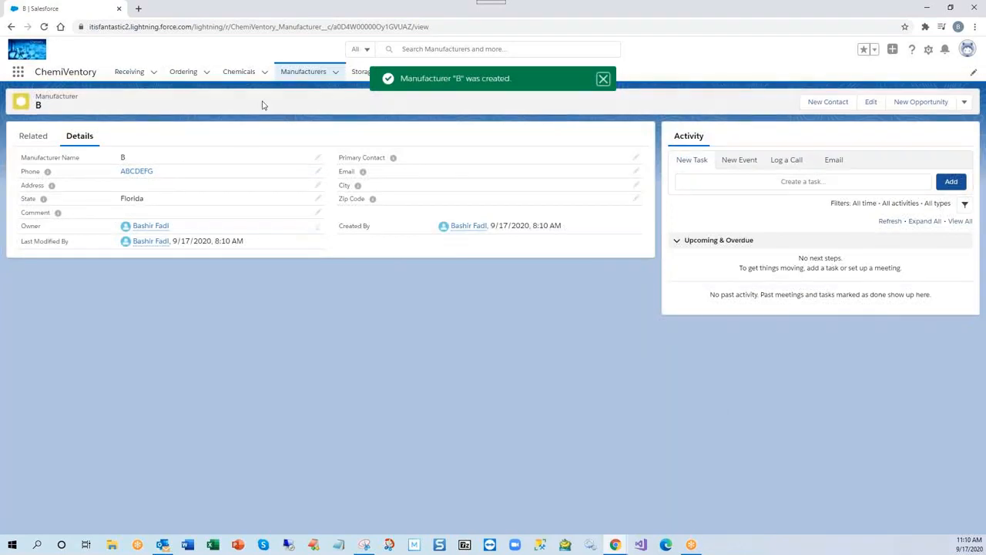
pyautogui.click(305, 71)
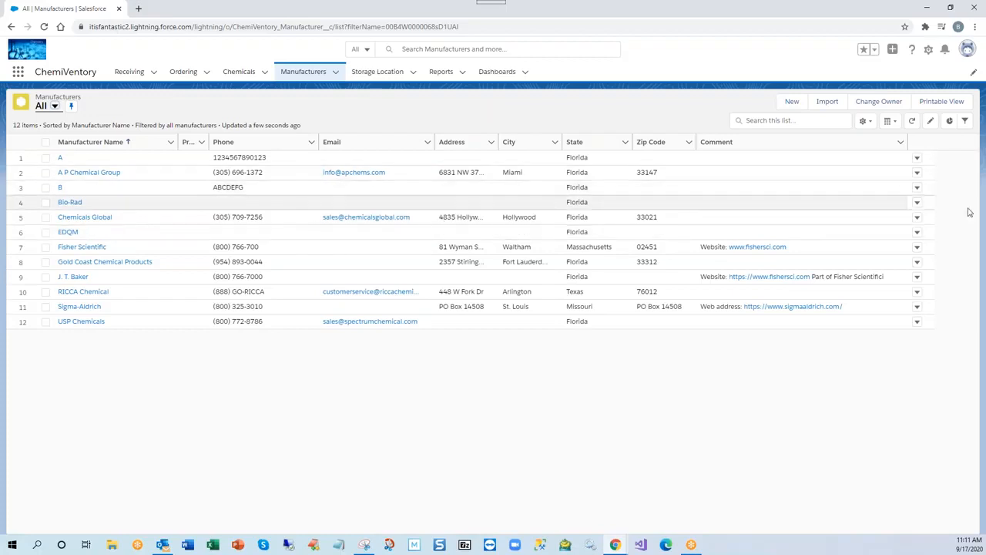
# - Open the Object Manager in Salesforce Setup
pyautogui.click(928, 49)
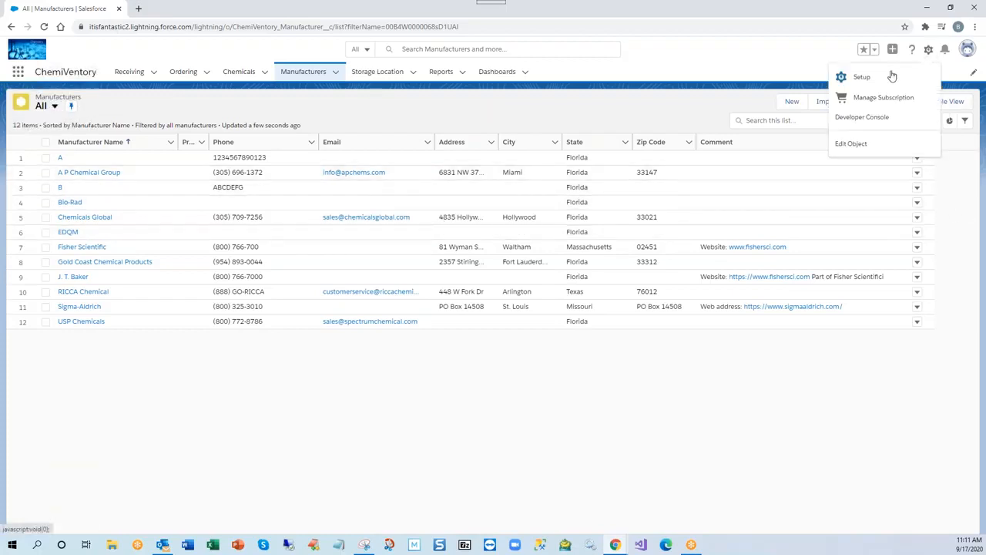
pyautogui.click(924, 76)
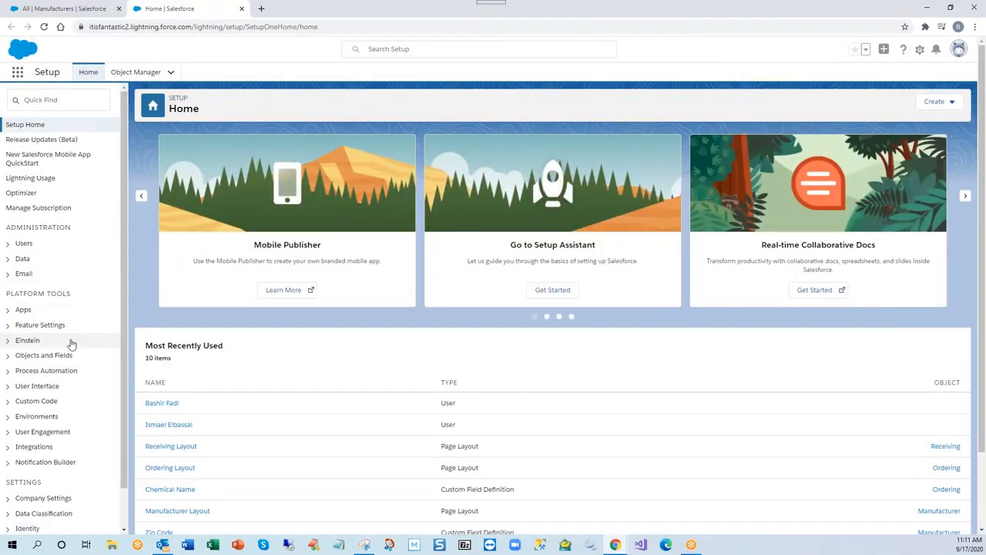
pyautogui.scroll(-2, 80, 315)
pyautogui.click(43, 314)
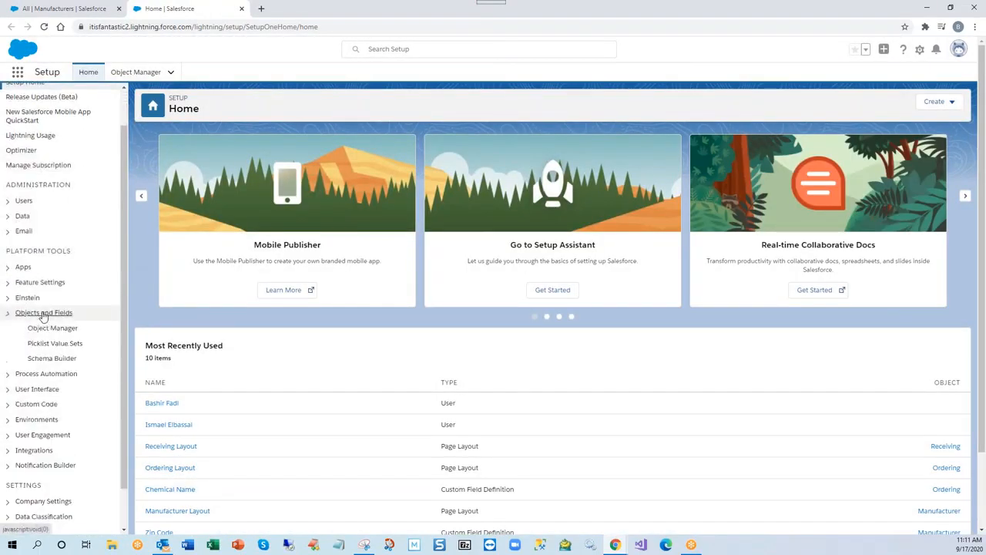
pyautogui.click(57, 329)
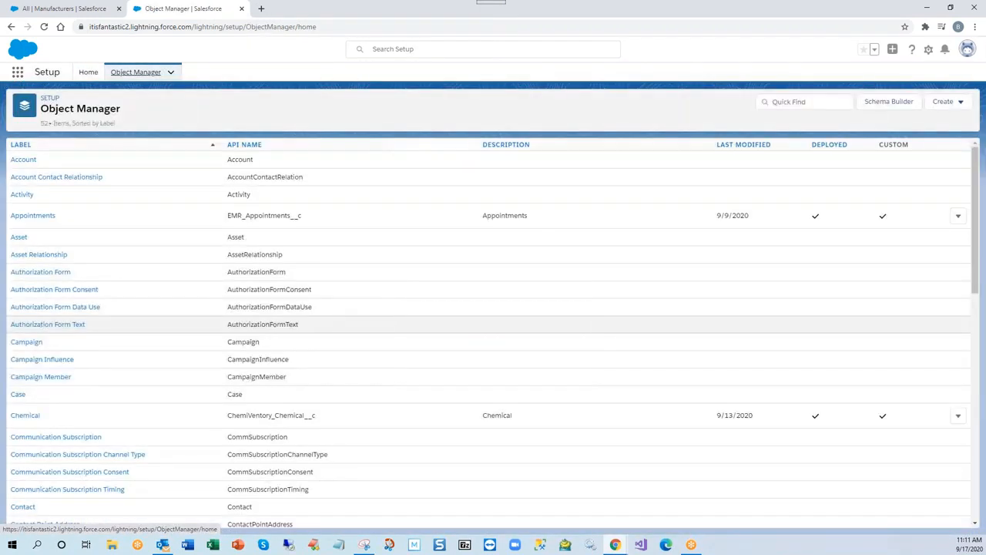
# - Open the definition of the custom Manufacturer object for editing
pyautogui.scroll(-7, 73, 331)
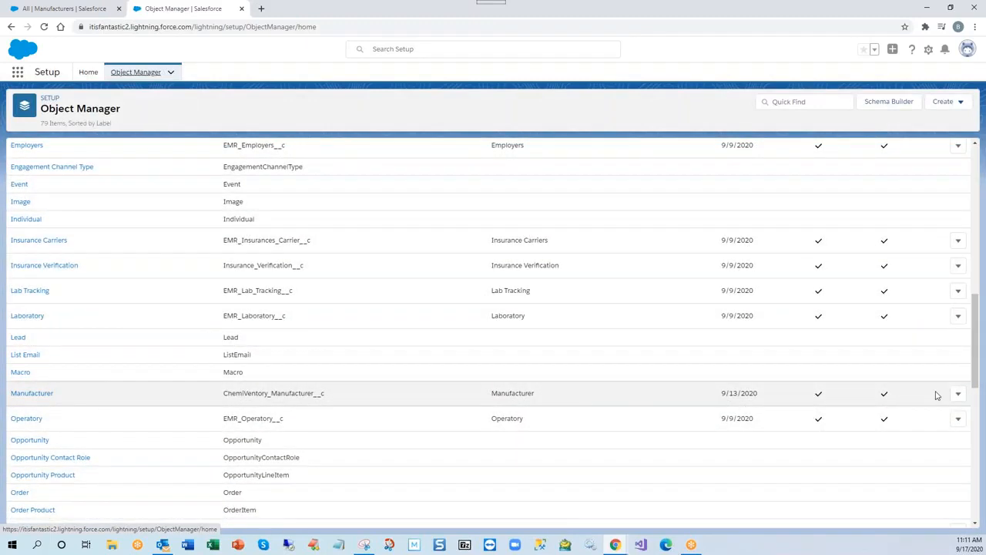
pyautogui.click(957, 393)
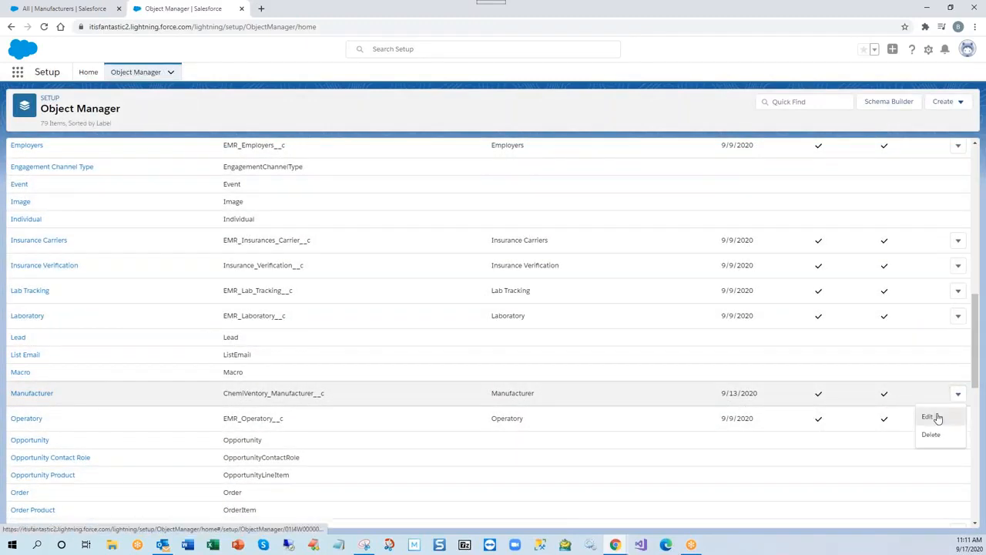
pyautogui.click(936, 417)
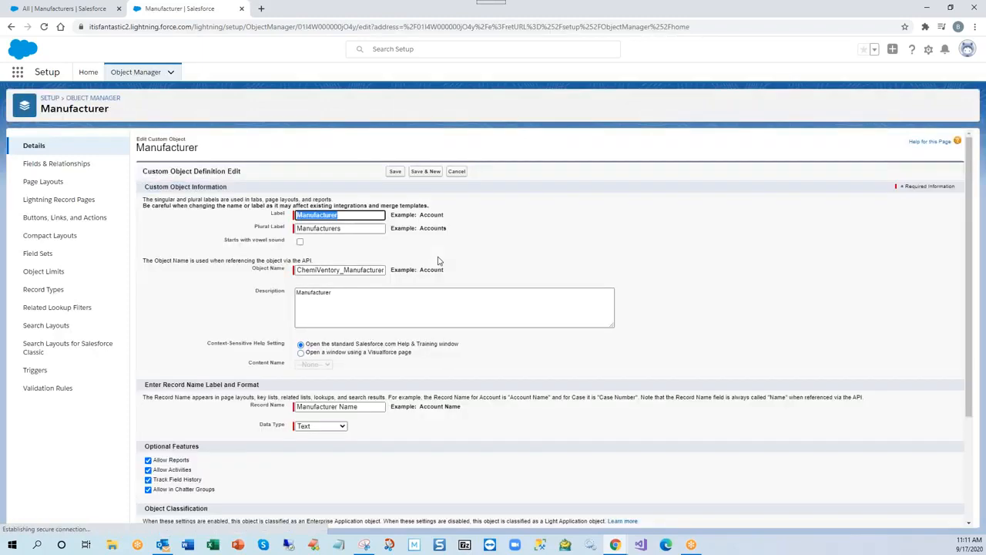
# - Start a new validation rule for the Manufacturer object and name it Validate_Phone
pyautogui.click(48, 389)
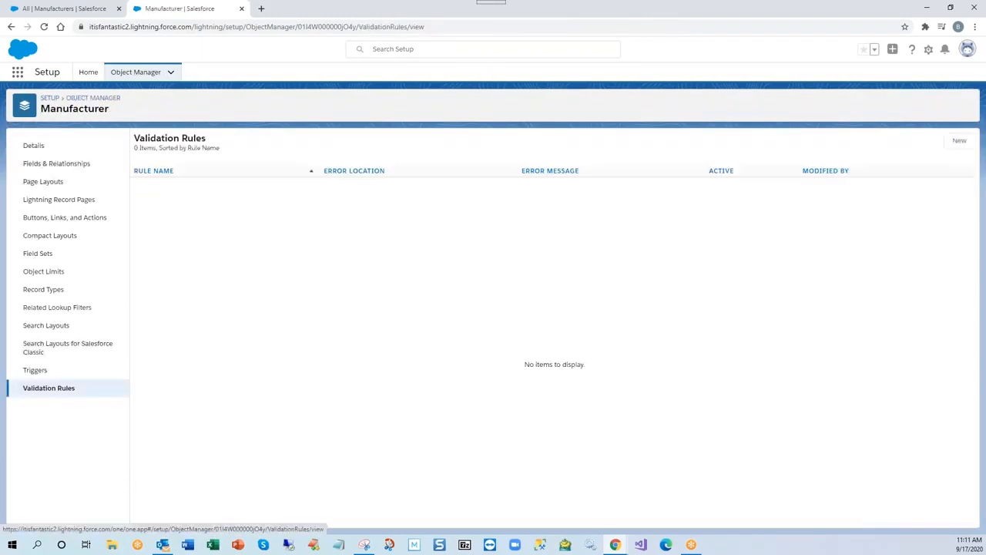
pyautogui.click(960, 144)
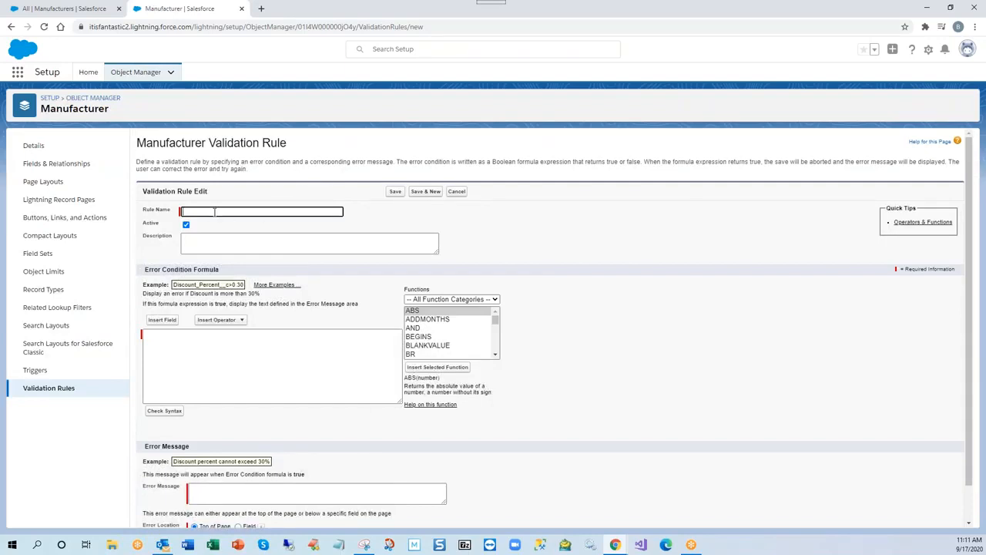
pyautogui.write('Validate_Phone')
pyautogui.hotkey('alt', 'Tab')
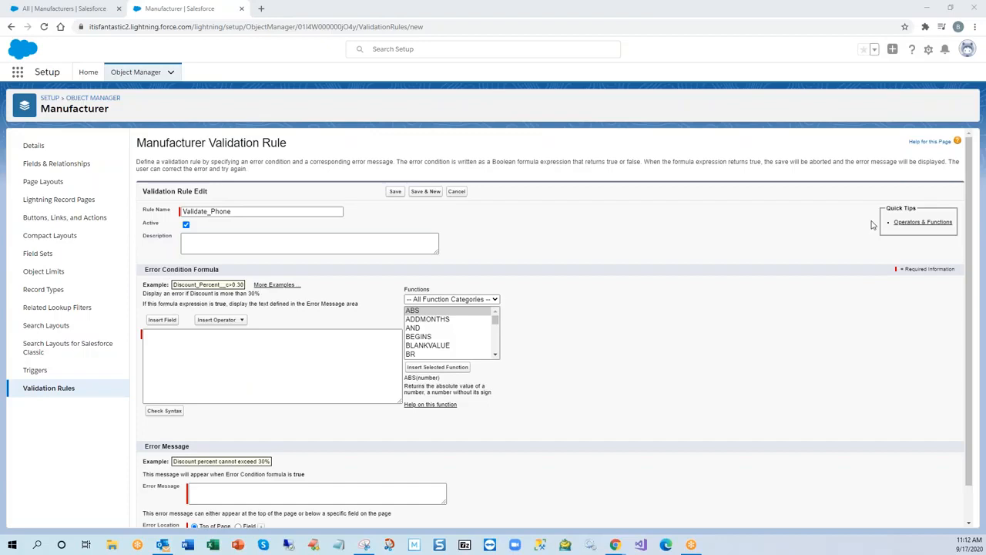
# - Insert the LEN function into the rule's error condition formula, checking its description against LEFT
pyautogui.scroll(-1, 653, 302)
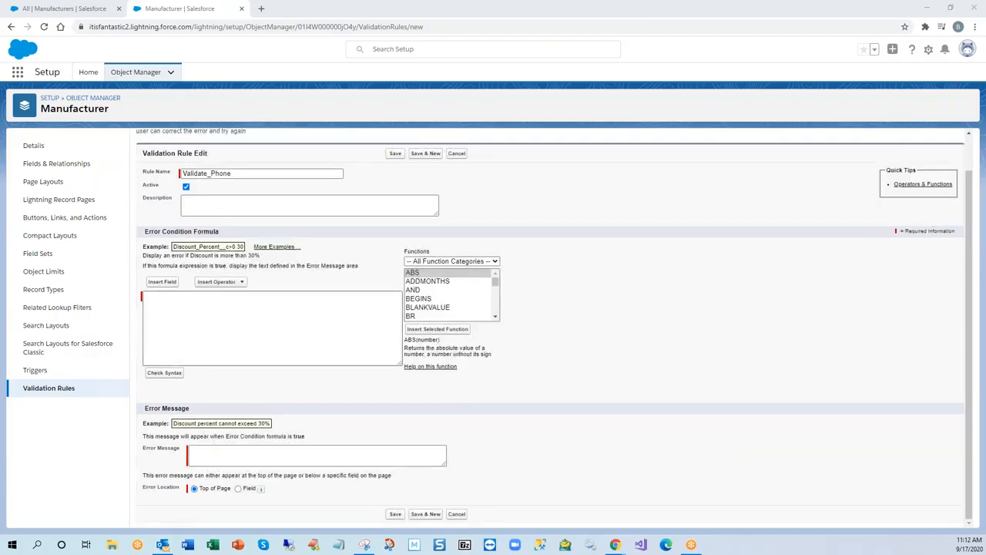
pyautogui.moveTo(497, 287); pyautogui.dragTo(495, 299)
pyautogui.click(417, 308)
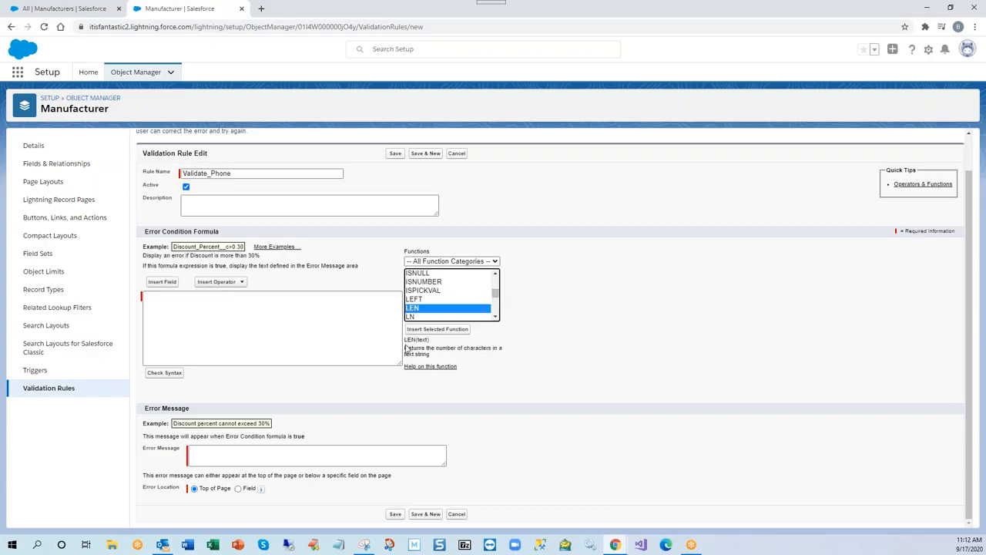
pyautogui.moveTo(407, 341); pyautogui.dragTo(488, 357)
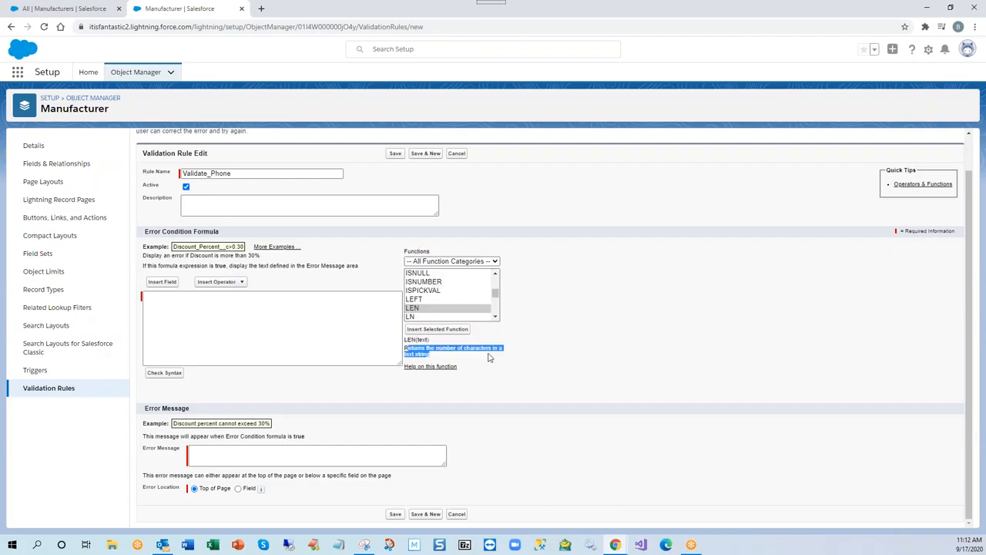
pyautogui.click(416, 301)
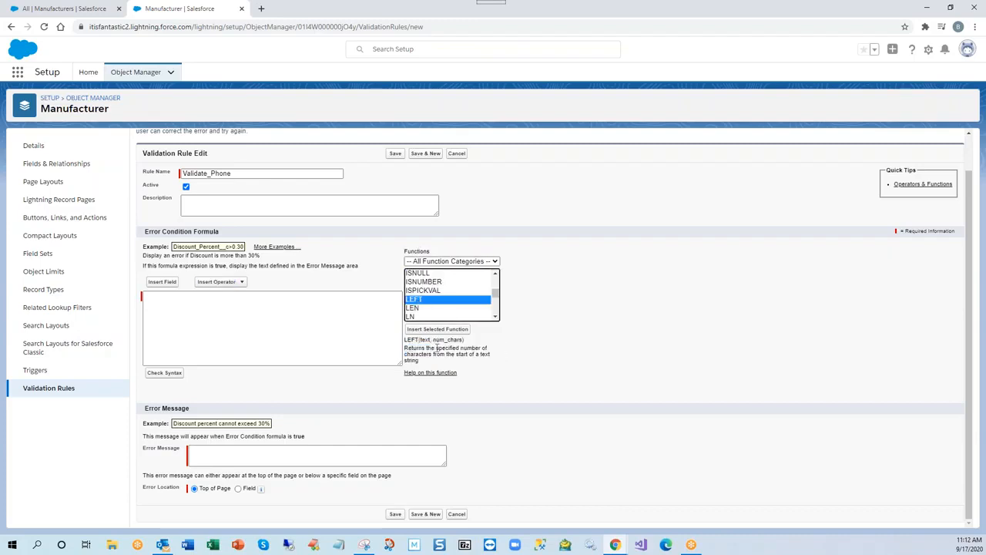
pyautogui.click(416, 311)
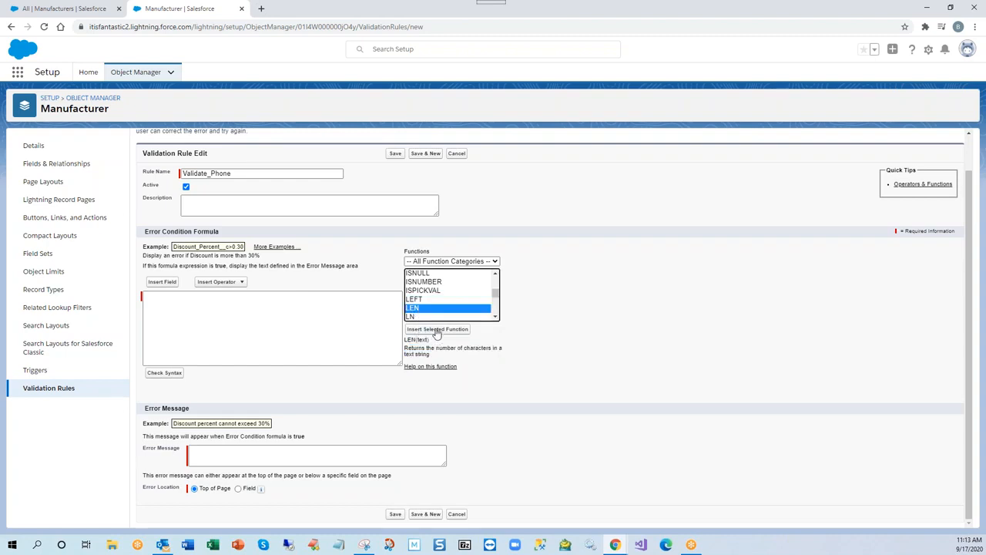
pyautogui.click(437, 331)
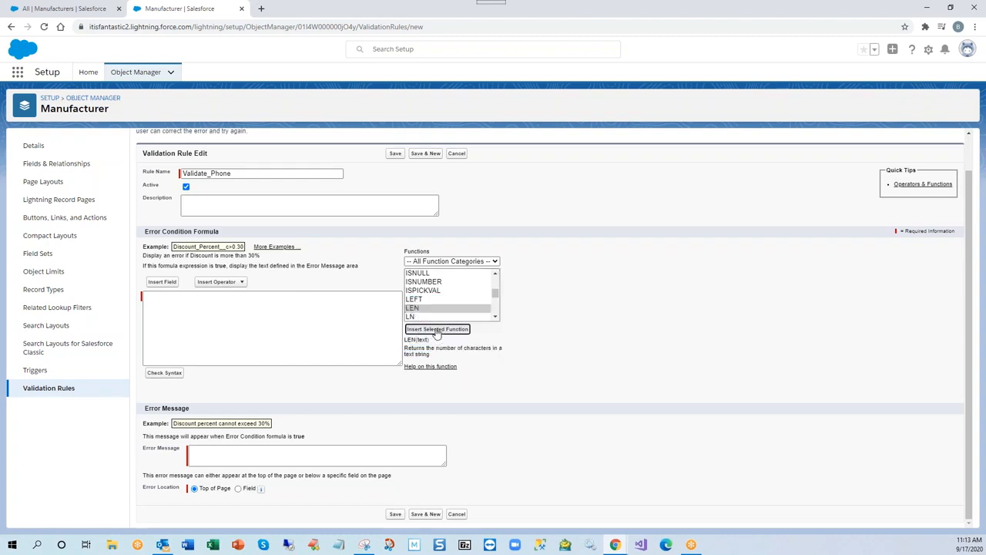
# - Replace the LEN function's text argument with the Manufacturer object's Phone field
pyautogui.doubleClick(171, 295)
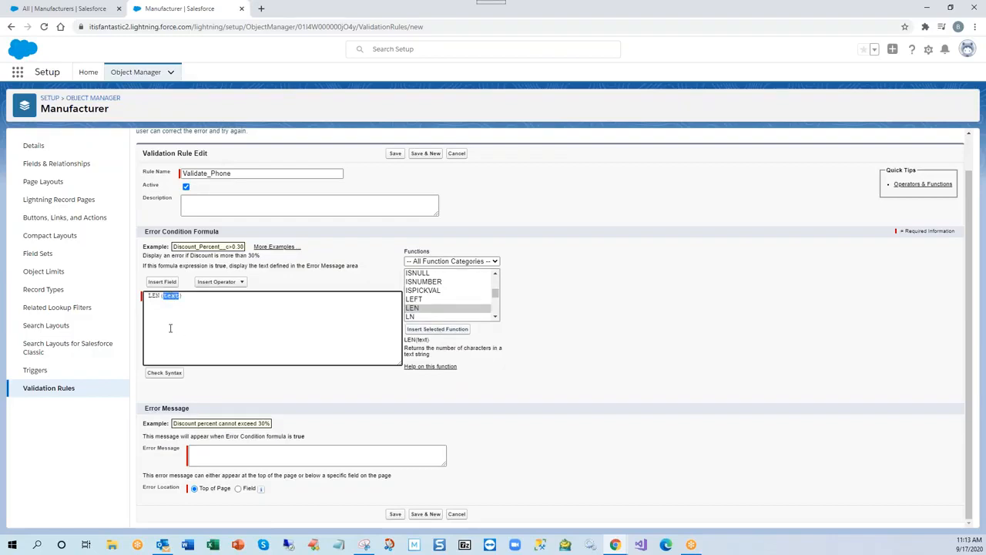
pyautogui.click(162, 281)
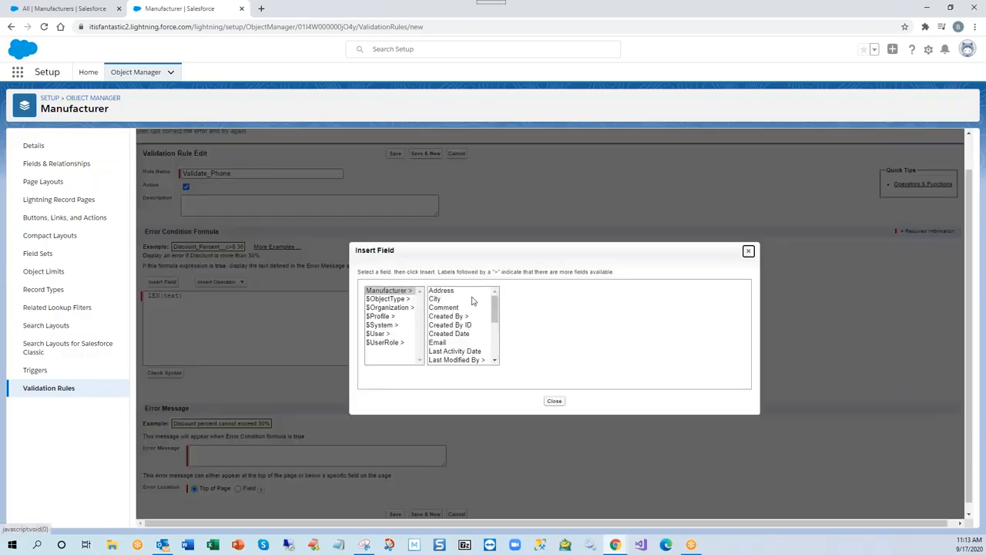
pyautogui.moveTo(495, 312); pyautogui.dragTo(496, 351)
pyautogui.click(442, 325)
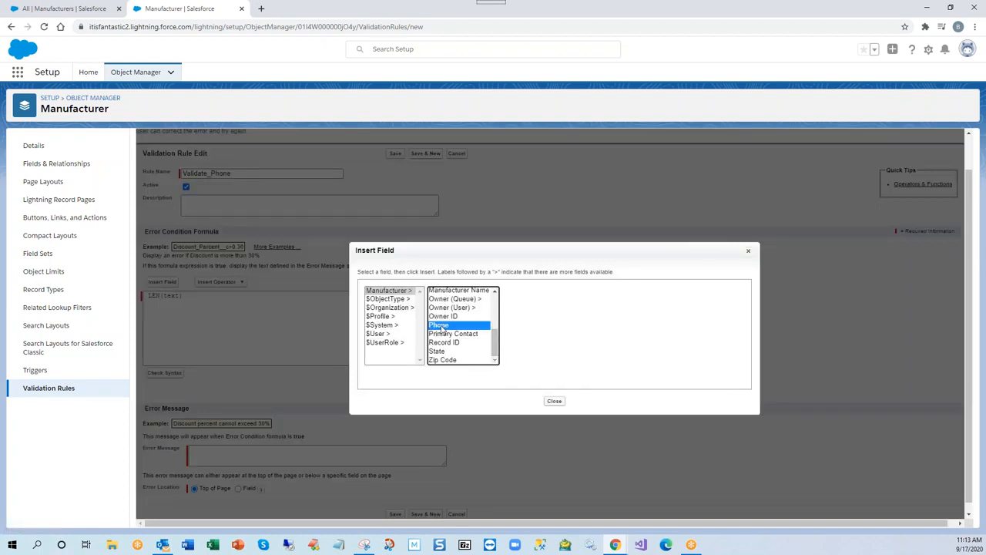
pyautogui.click(532, 346)
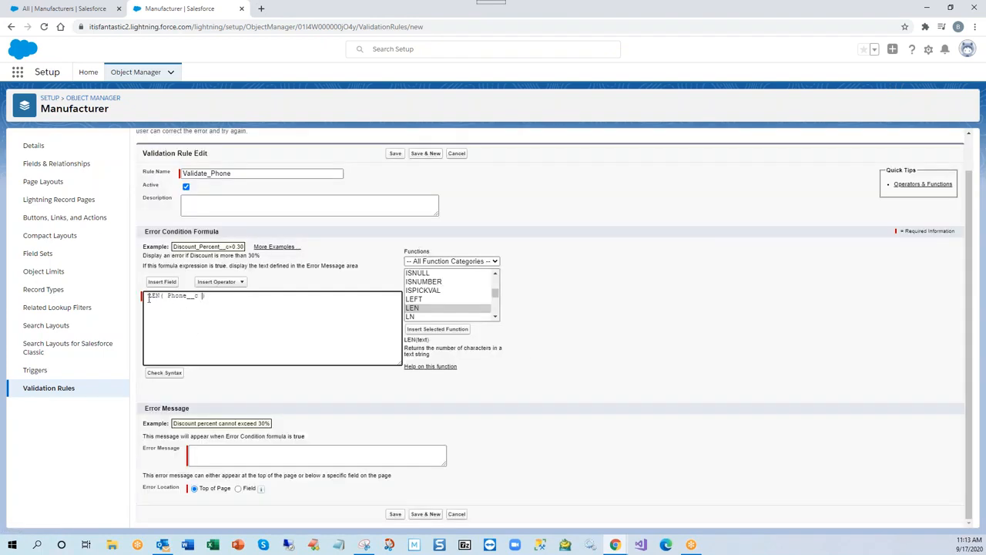
# - Complete the formula with a not-equal comparison to 10 and try to save the rule
pyautogui.click(222, 283)
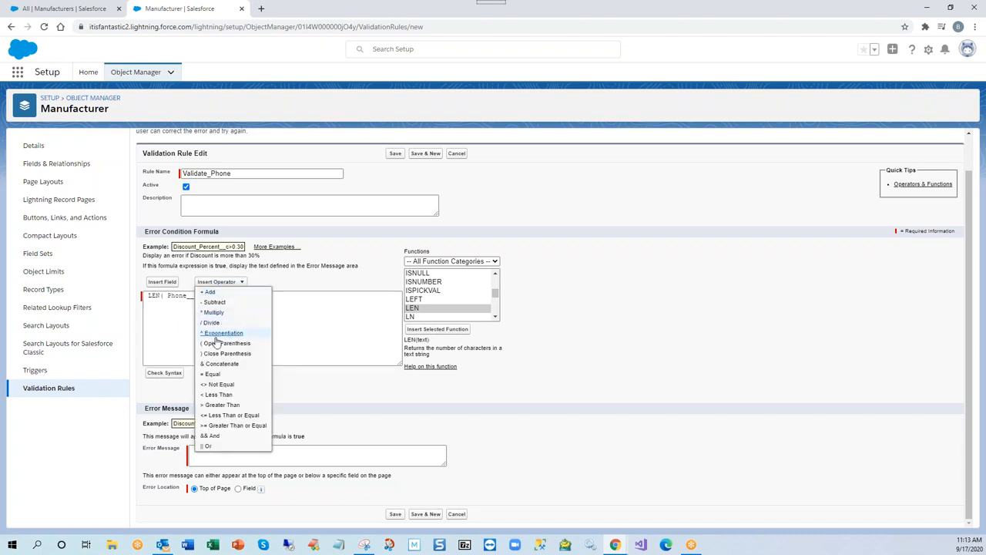
pyautogui.click(231, 386)
pyautogui.write('10')
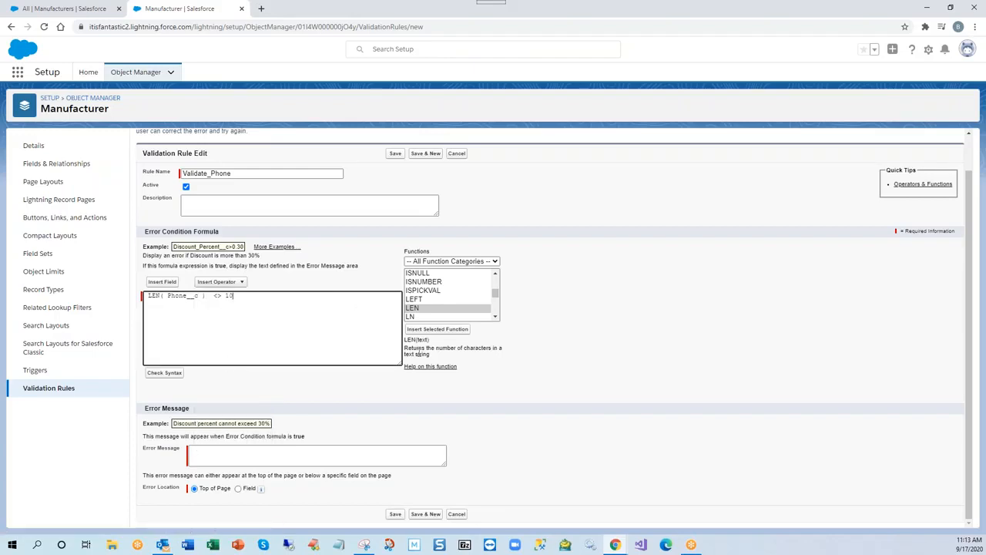
pyautogui.click(394, 514)
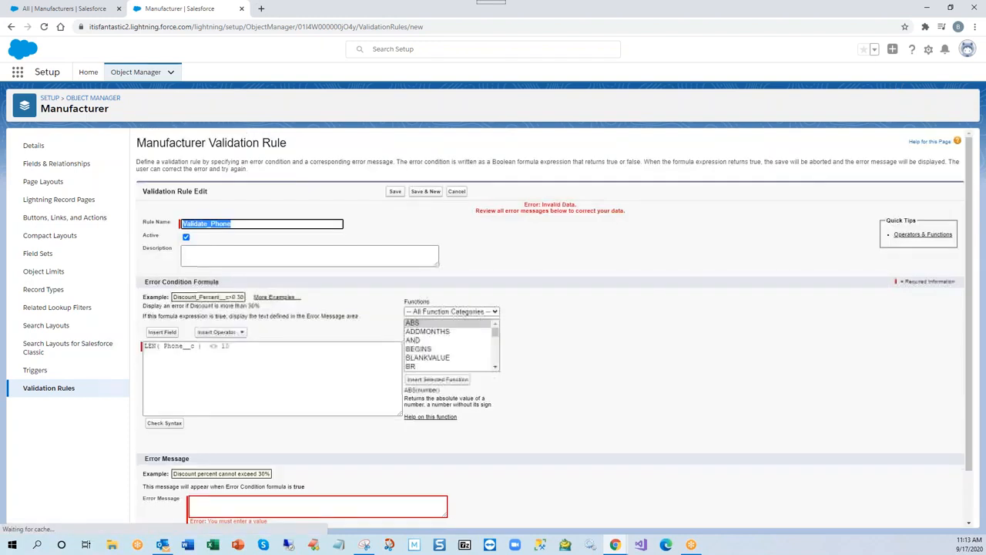
# - Enter the error message "Please ensure that phone is 10 digits" and save the validation rule
pyautogui.scroll(-2, 345, 347)
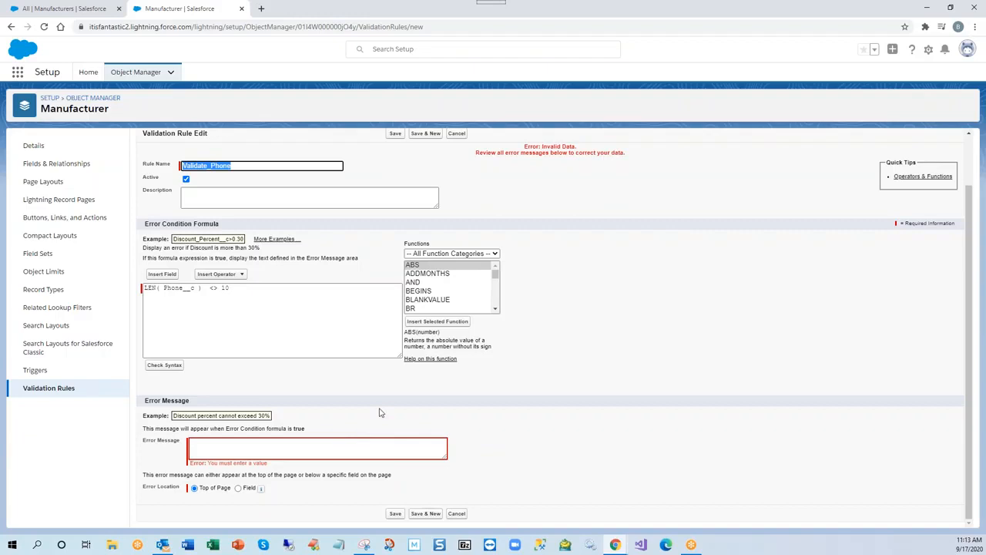
pyautogui.click(224, 450)
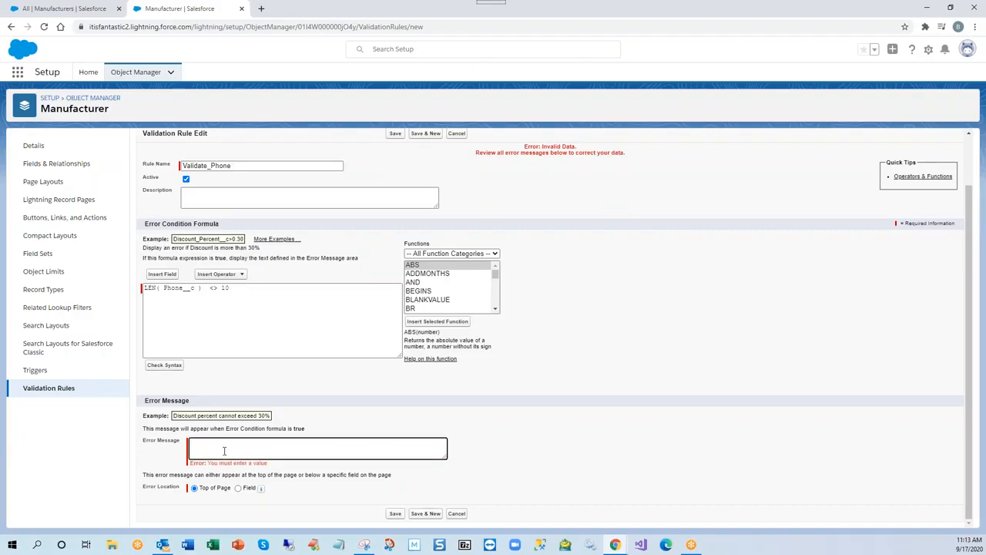
pyautogui.write('Please ensure that phone is 10 digits')
pyautogui.click(394, 513)
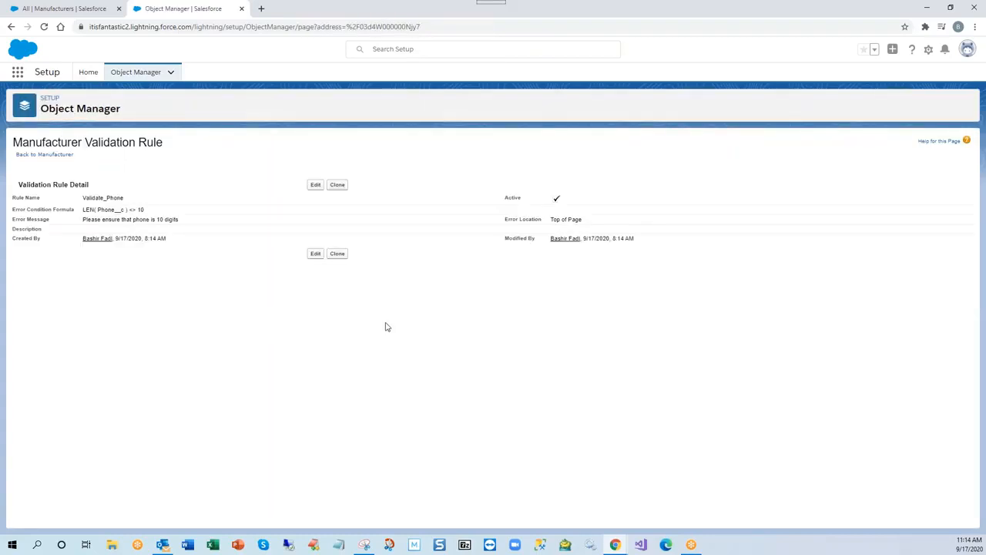
# - From the manufacturers list, try to save a new manufacturer named c with phone value 123, and check the validation message
pyautogui.click(82, 14)
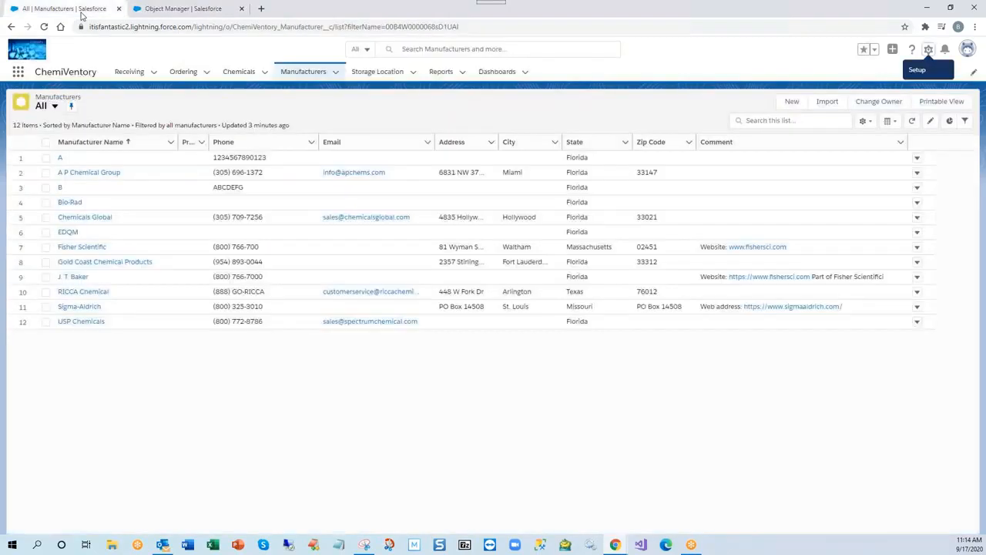
pyautogui.click(791, 101)
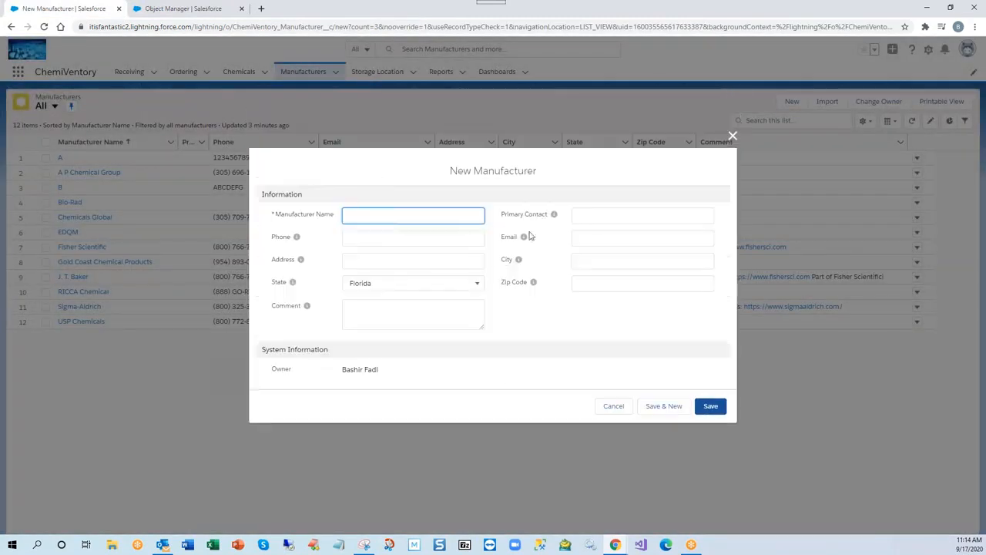
pyautogui.write('c')
pyautogui.click(349, 240)
pyautogui.write('123')
pyautogui.click(711, 408)
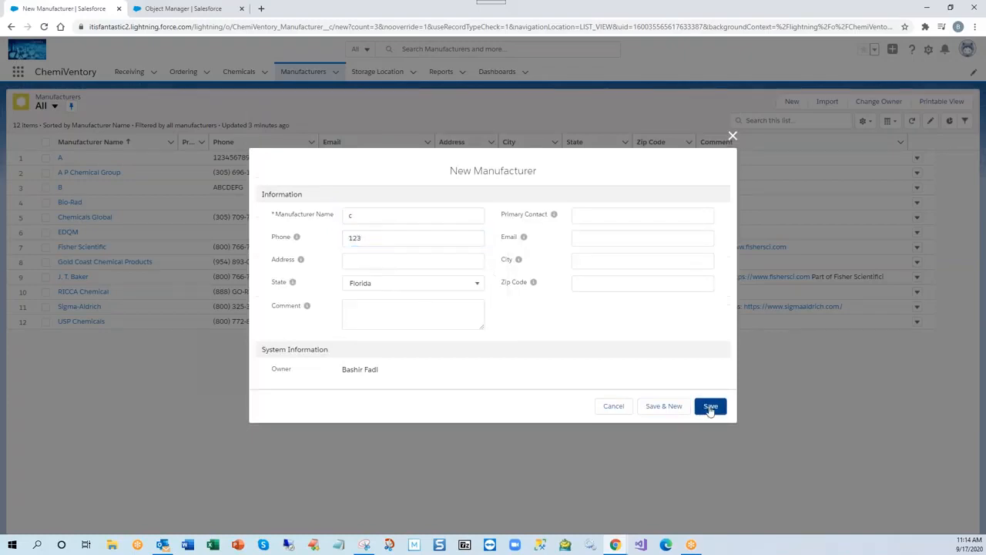
pyautogui.moveTo(287, 194); pyautogui.dragTo(377, 193)
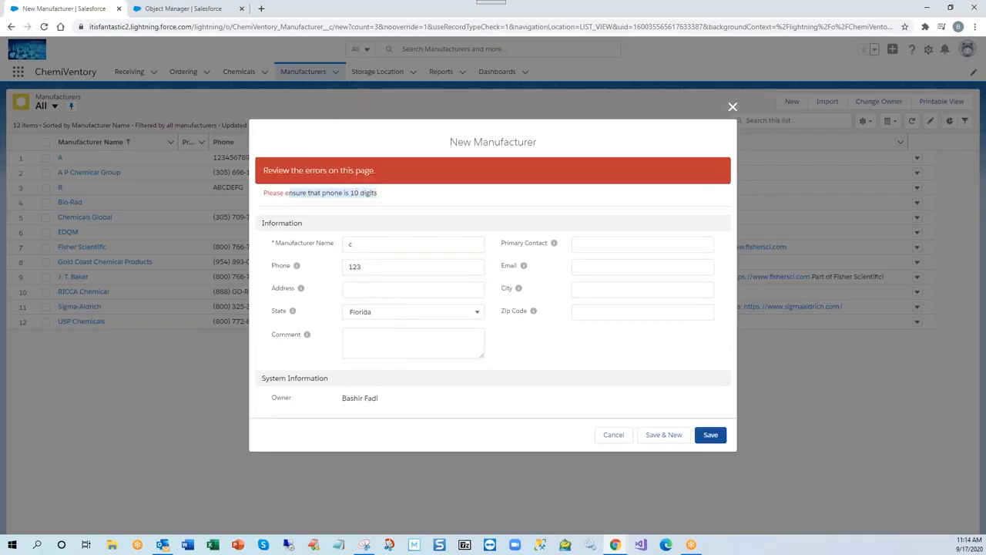
# - Extend manufacturer c's phone to an 11-digit test number and try to save the record
pyautogui.click(397, 268)
pyautogui.write('1234')
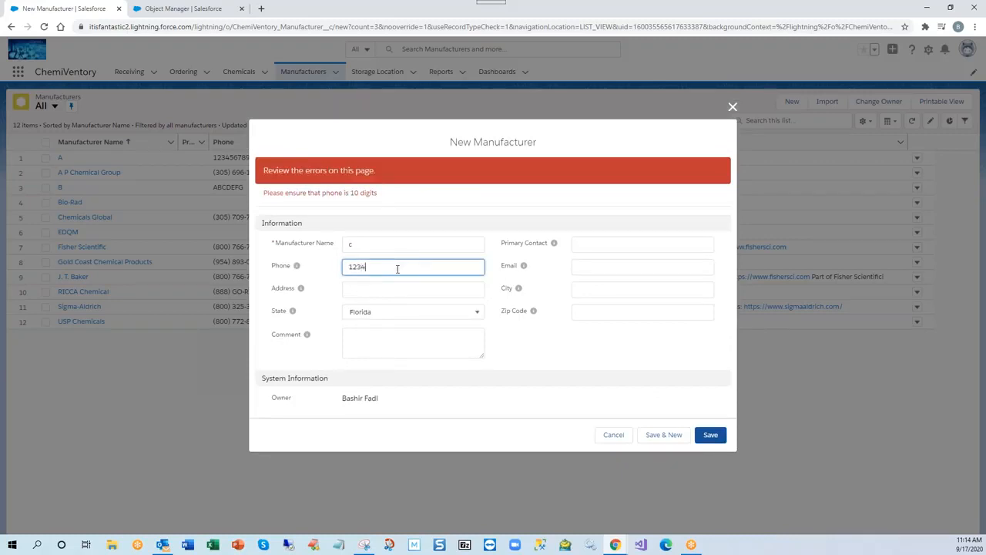
pyautogui.write('5678901')
pyautogui.click(711, 436)
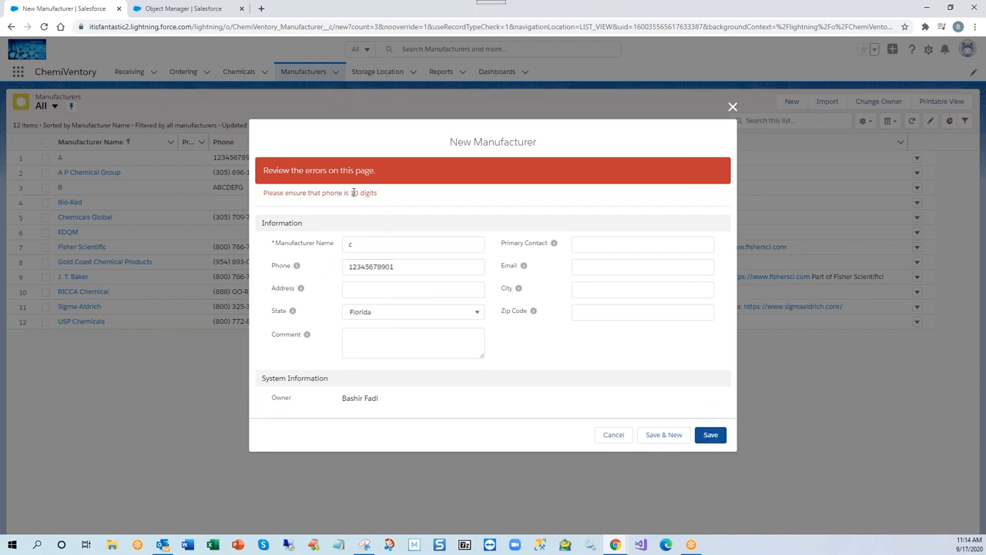
# - Remove the last digit from manufacturer c's phone to make it 10 digits, and save the record
pyautogui.click(410, 270)
pyautogui.press('BackSpace')
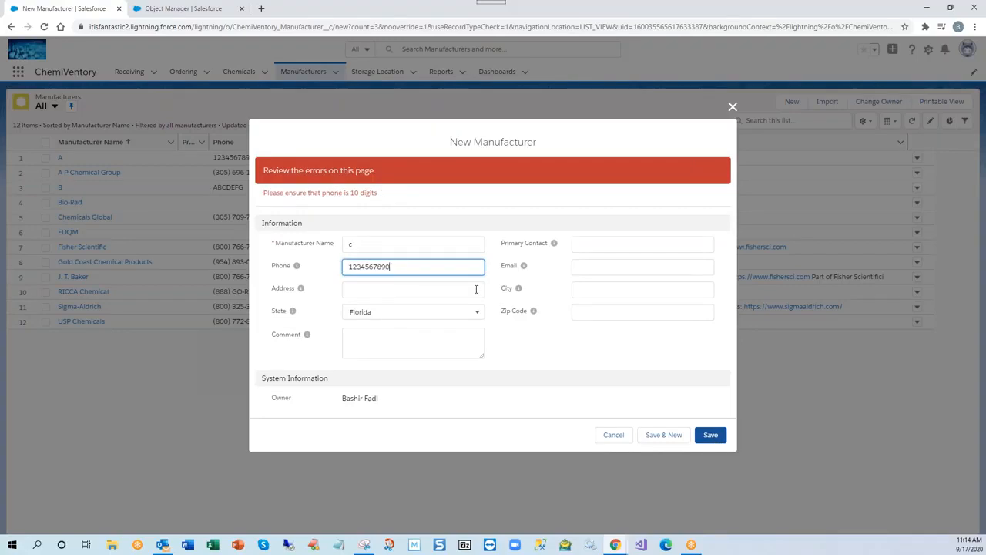
pyautogui.click(710, 436)
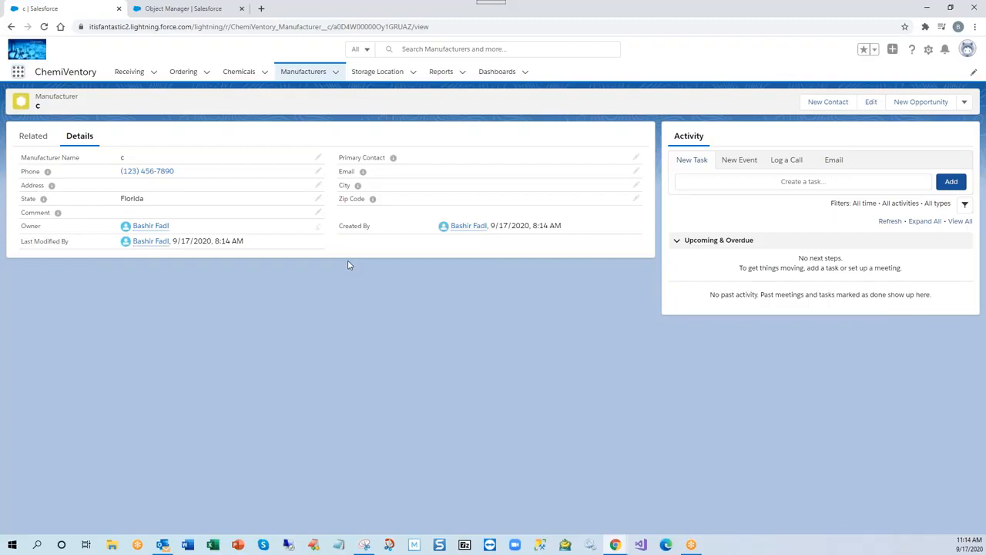
# - Try to save another new manufacturer named e with the phone value abc, and cancel the record
pyautogui.click(336, 73)
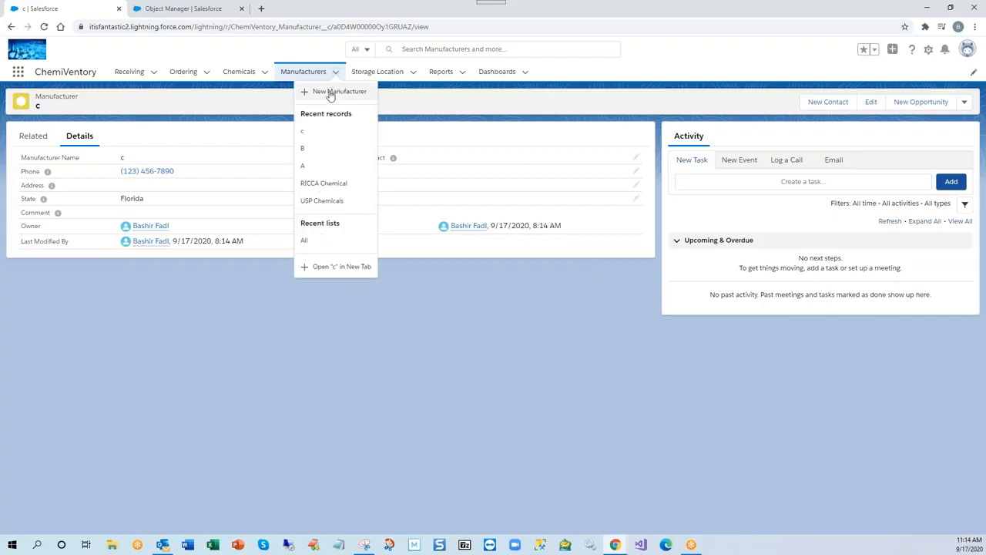
pyautogui.click(331, 92)
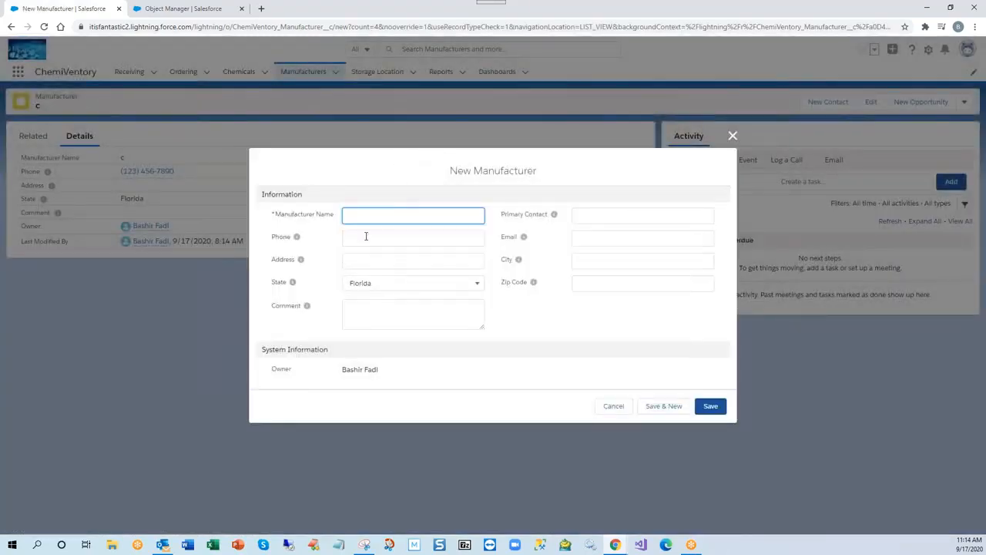
pyautogui.write('c')
pyautogui.click(361, 235)
pyautogui.write('abc')
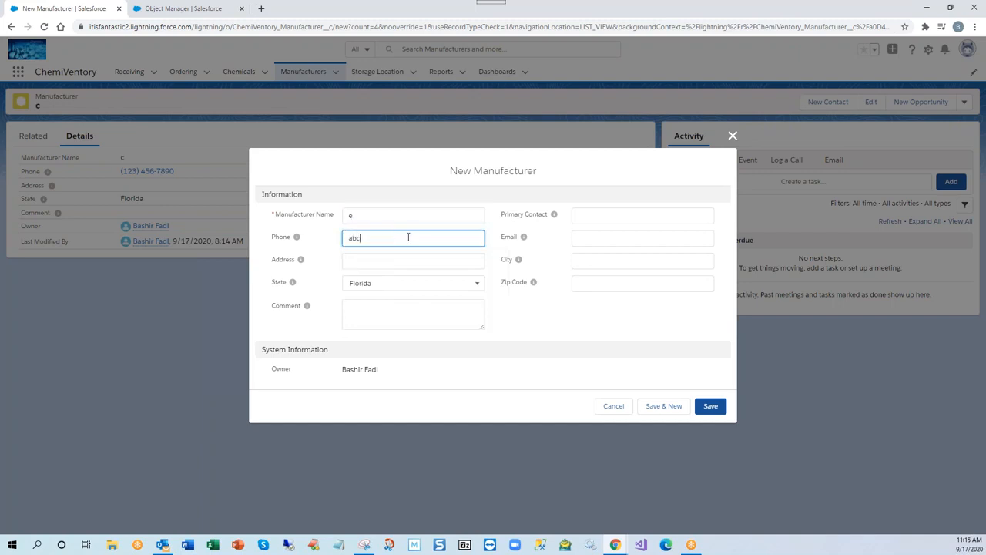
pyautogui.click(711, 409)
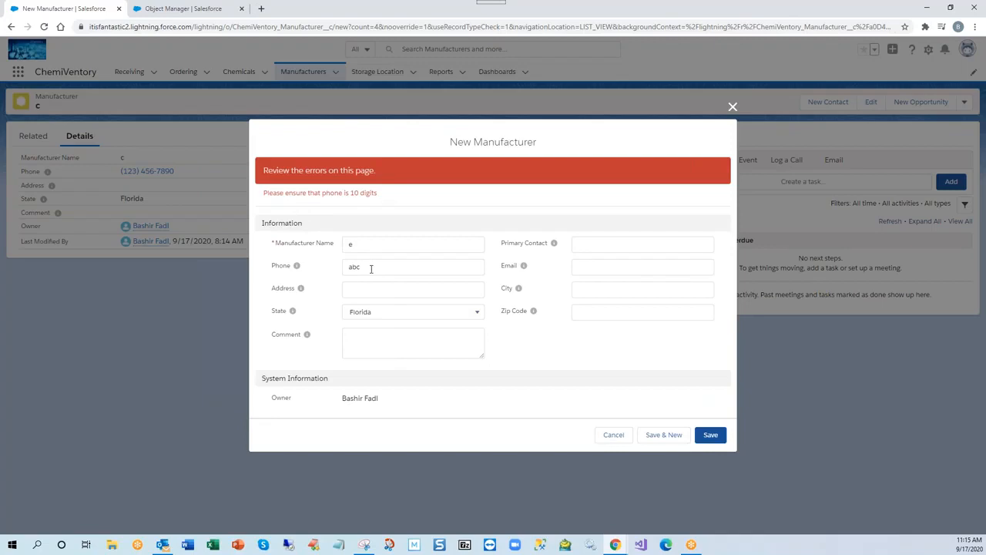
pyautogui.click(606, 436)
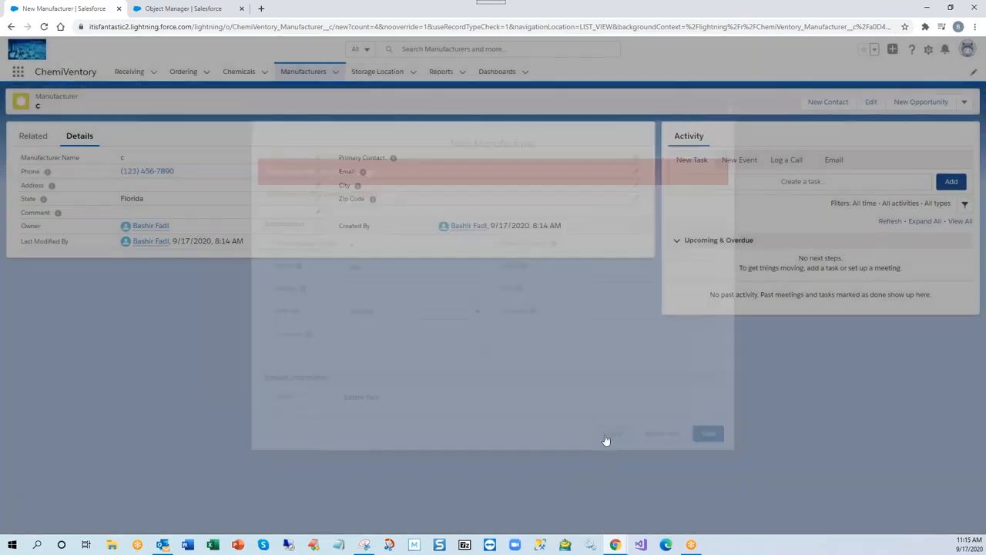
# - Open the Validate_Phone rule for editing and insert the ISNUMBER function below the phone length condition in its formula
pyautogui.click(199, 11)
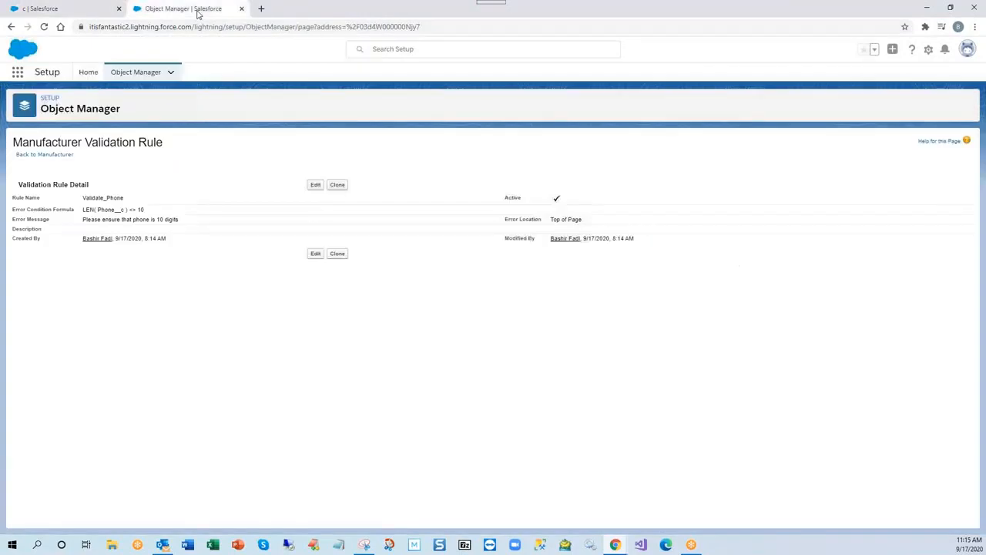
pyautogui.click(315, 185)
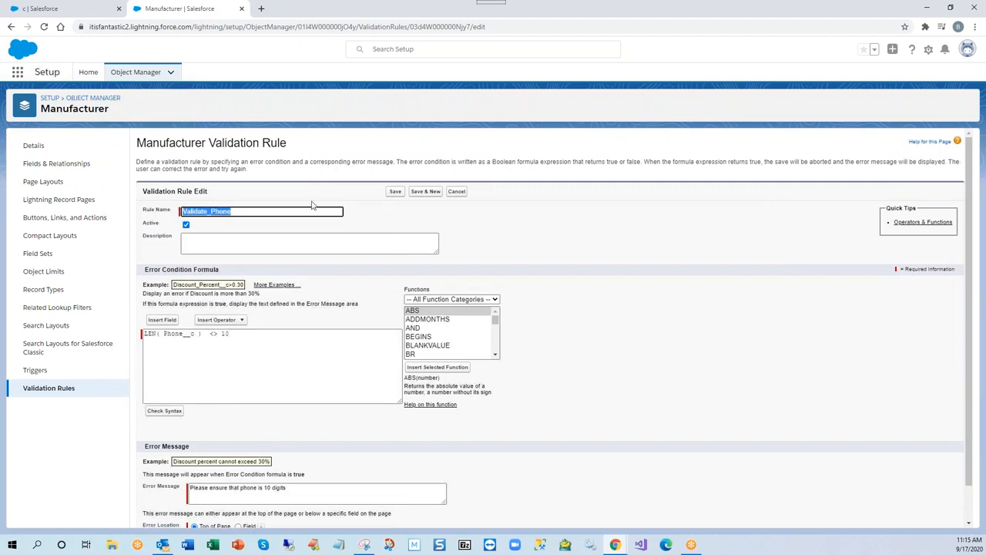
pyautogui.click(270, 330)
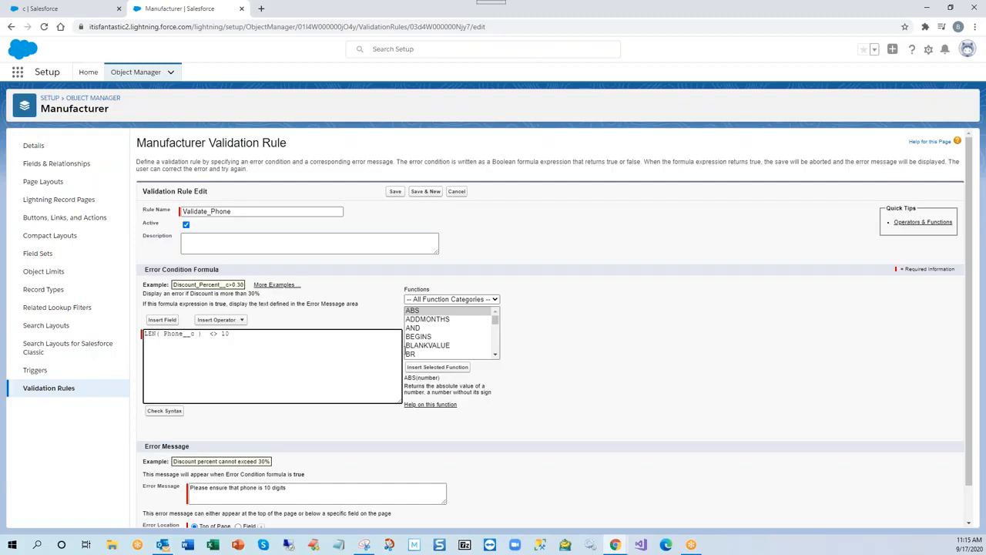
pyautogui.moveTo(495, 319); pyautogui.dragTo(497, 340)
pyautogui.click(245, 345)
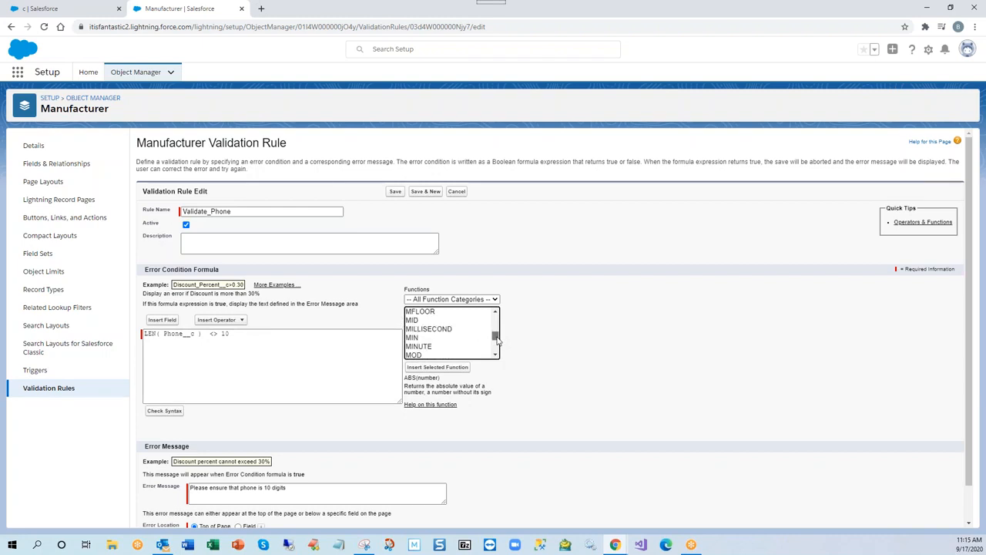
pyautogui.moveTo(497, 338); pyautogui.dragTo(499, 334)
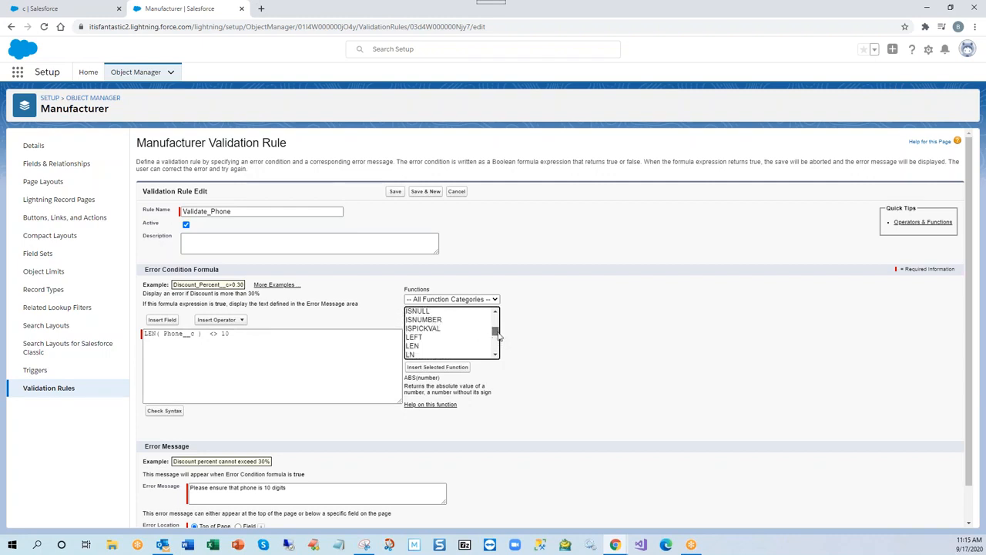
pyautogui.click(423, 320)
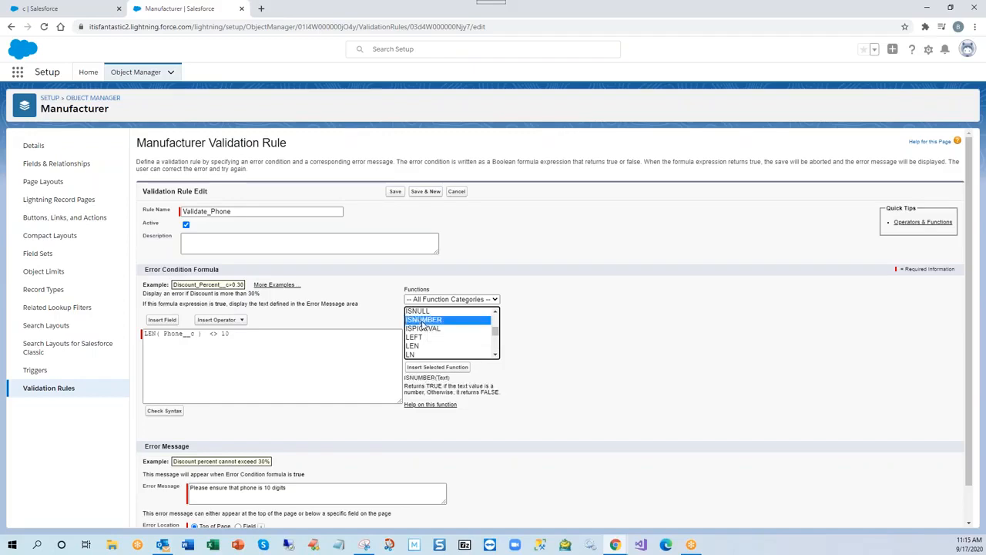
pyautogui.click(424, 368)
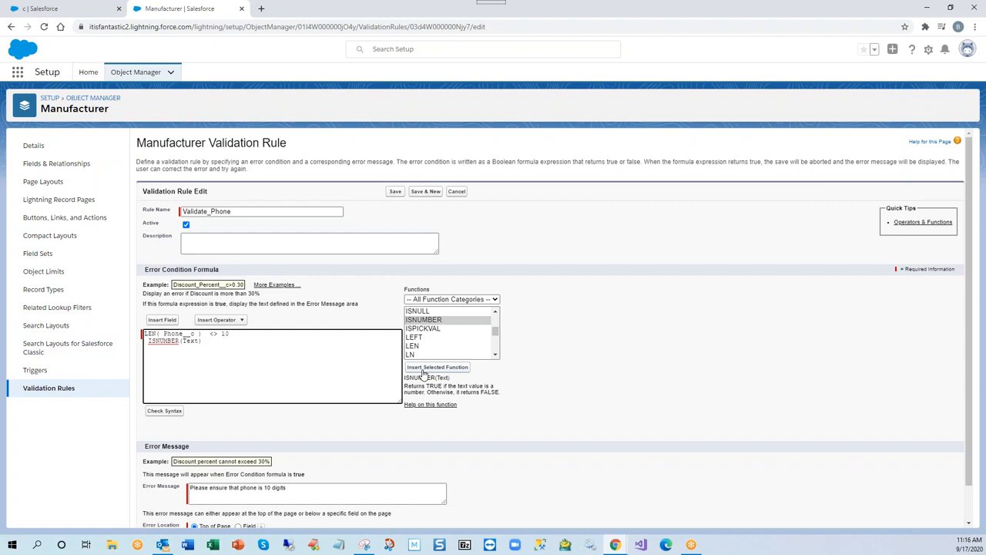
# - Negate the ISNUMBER function with ! and replace its Text placeholder with the manufacturer's Phone field
pyautogui.write('|')
pyautogui.press('Delete')
pyautogui.doubleClick(189, 341)
pyautogui.click(164, 320)
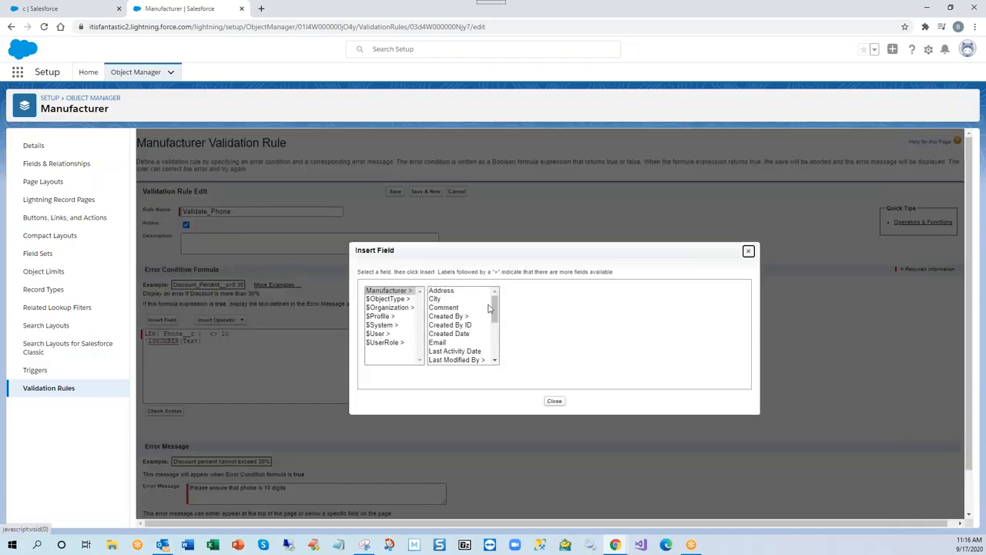
pyautogui.moveTo(496, 309); pyautogui.dragTo(496, 334)
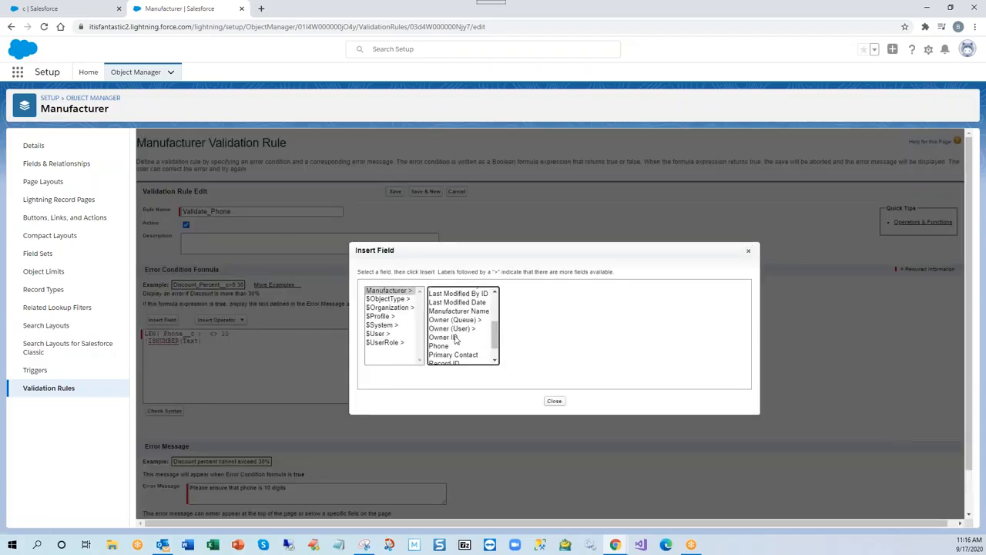
pyautogui.click(439, 347)
pyautogui.click(534, 344)
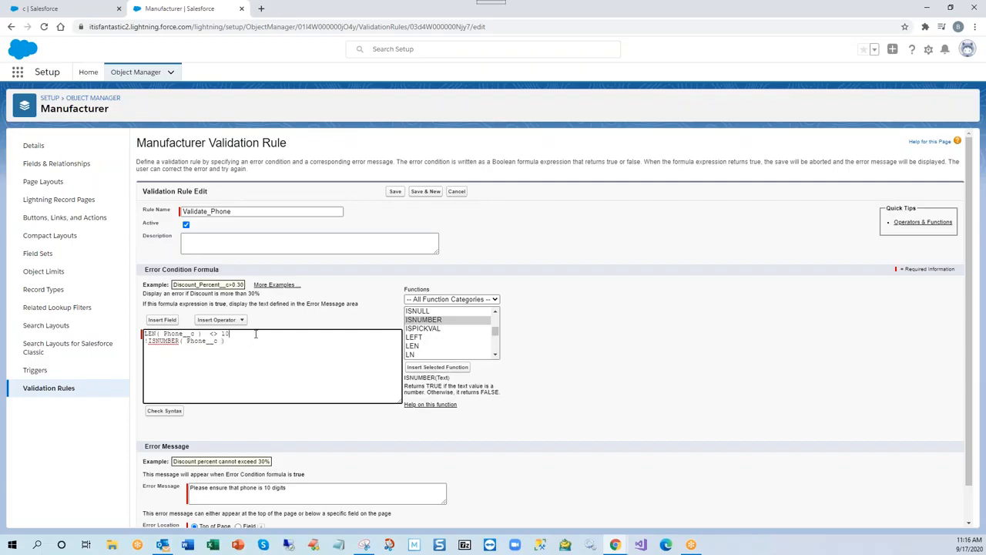
# - Insert the OR function on a new line above the two phone conditions in the formula
pyautogui.press('Home')
pyautogui.press('Return')
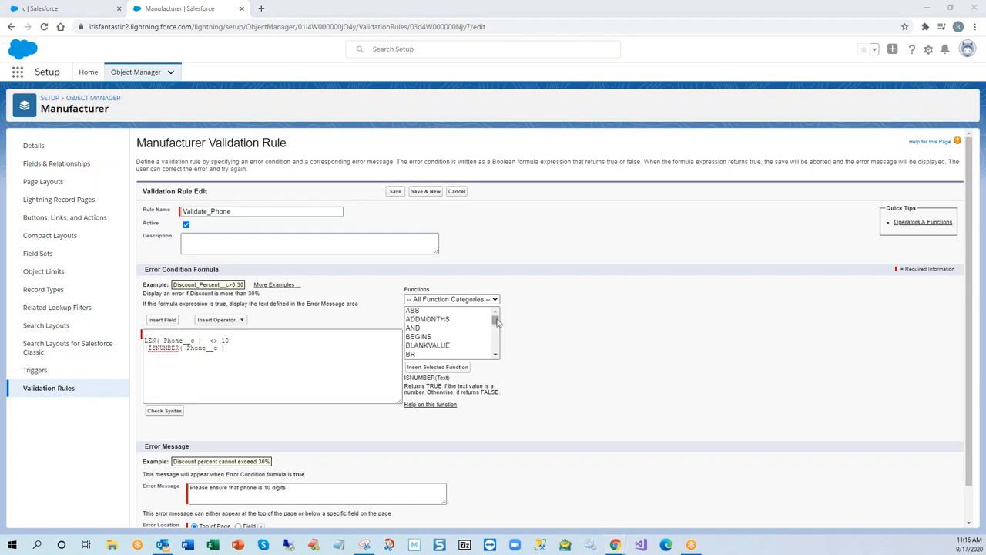
pyautogui.moveTo(497, 322); pyautogui.dragTo(498, 339)
pyautogui.doubleClick(423, 336)
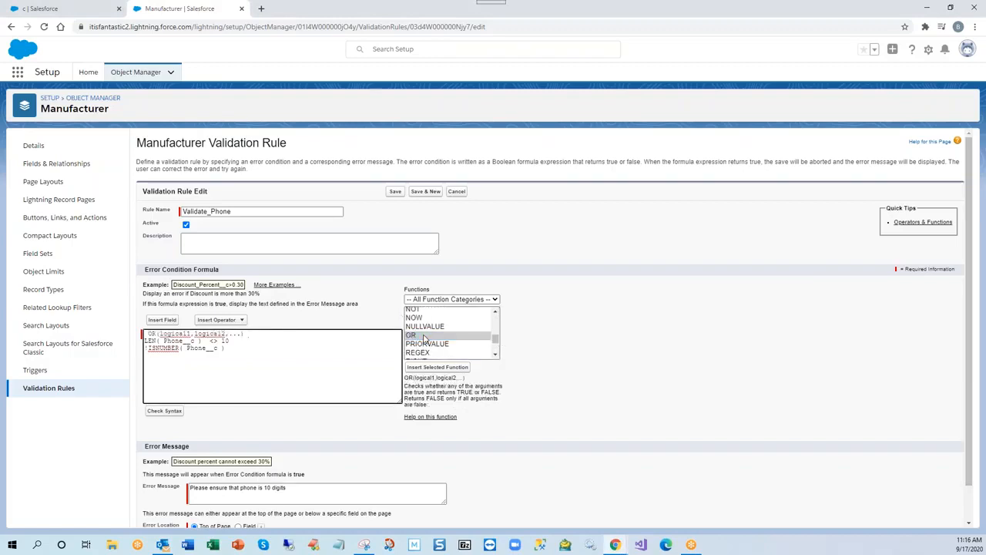
# - Move the LEN( Phone__c ) <> 10 condition into the OR function in place of the logical1 placeholder
pyautogui.doubleClick(170, 333)
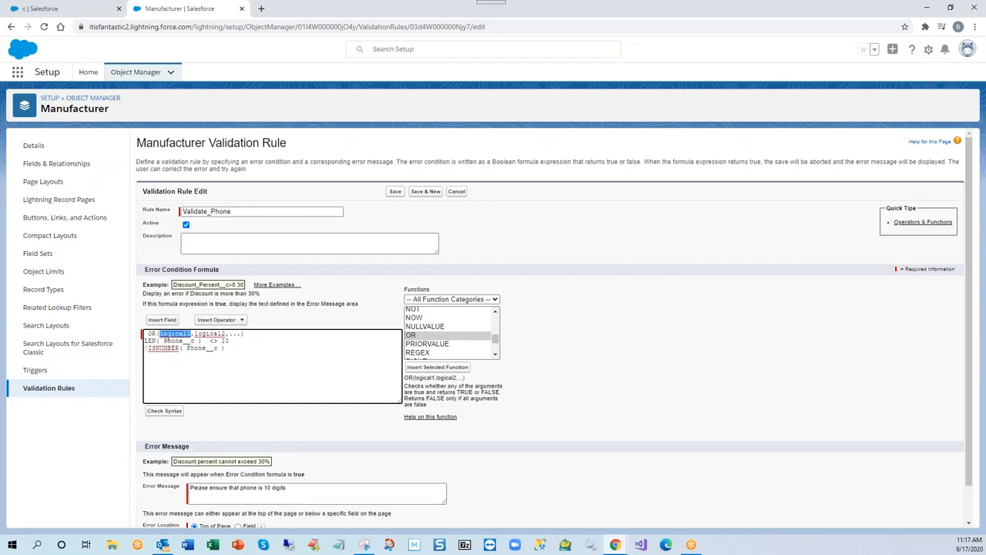
pyautogui.moveTo(144, 341); pyautogui.dragTo(228, 340)
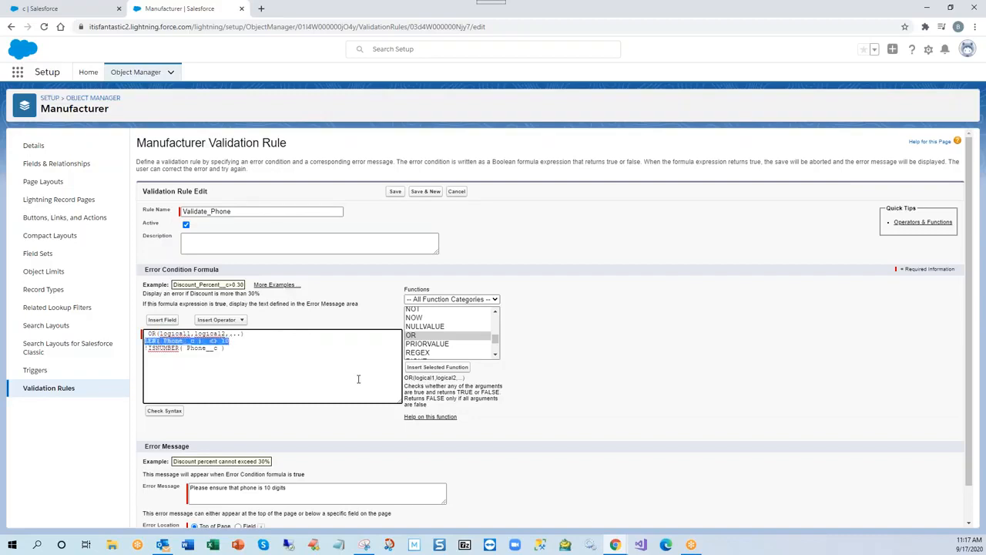
pyautogui.hotkey('ctrl', 'x')
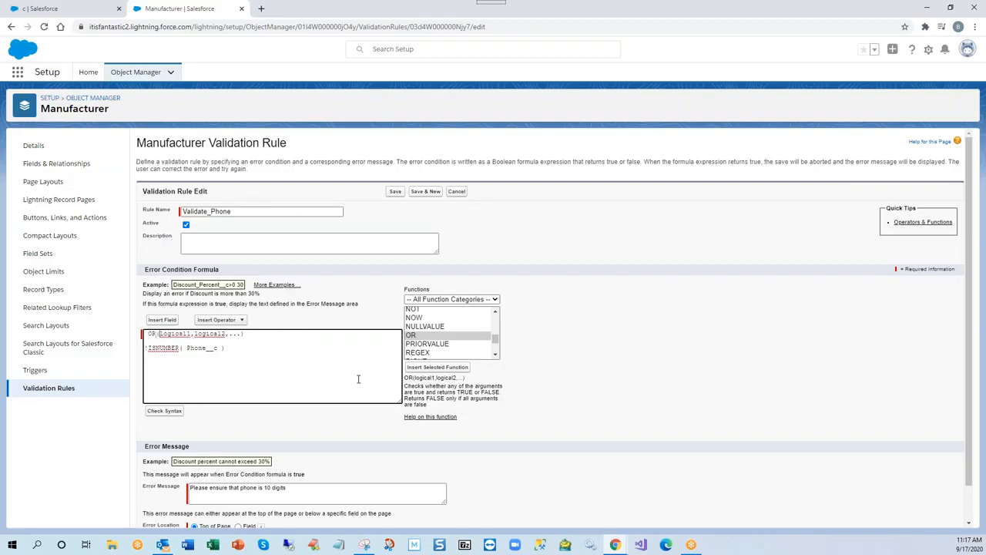
pyautogui.hotkey('shift', 'Right')
pyautogui.hotkey('shift', 'Right')
pyautogui.hotkey('shift', 'Right')
pyautogui.hotkey('shift', 'Right')
pyautogui.hotkey('shift', 'Right')
pyautogui.hotkey('shift', 'Right')
pyautogui.hotkey('shift', 'Right')
pyautogui.hotkey('shift', 'Right')
pyautogui.hotkey('ctrl', 'v')
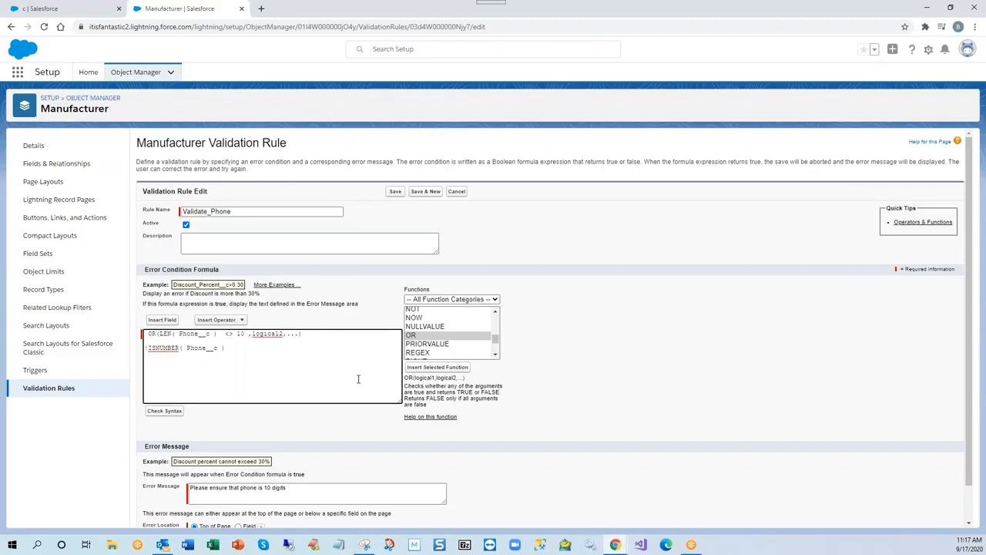
# - Move the !ISNUMBER( Phone__c ) condition into the OR function in place of its remaining placeholder arguments
pyautogui.hotkey('shift', 'Home')
pyautogui.press('BackSpace')
pyautogui.press('Up')
pyautogui.hotkey('shift', 'End')
pyautogui.hotkey('shift', 'Left')
pyautogui.hotkey('ctrl', 'v')
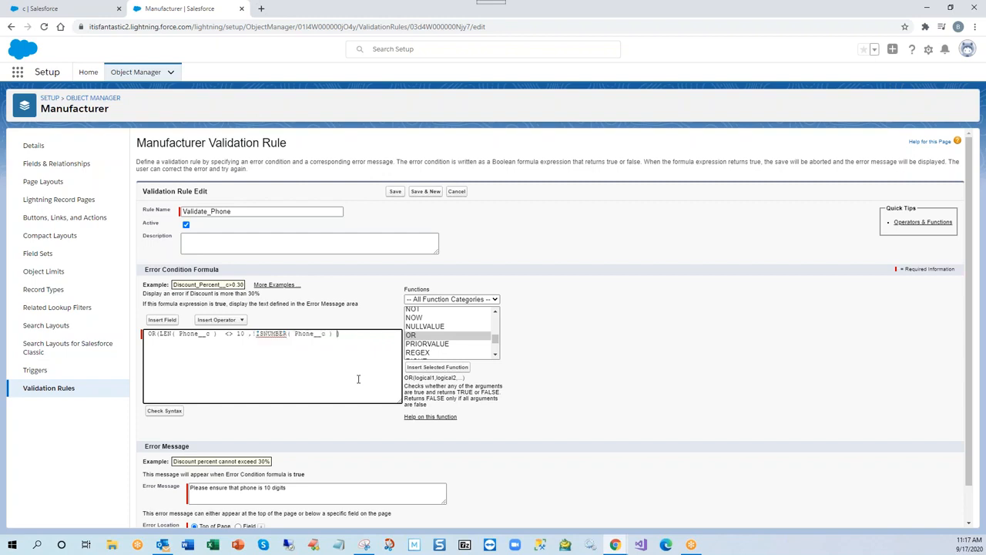
# - Split the OR formula into separate lines for each condition and the closing parenthesis, and indent the two conditions
pyautogui.press('Right')
pyautogui.press('Right')
pyautogui.press('Right')
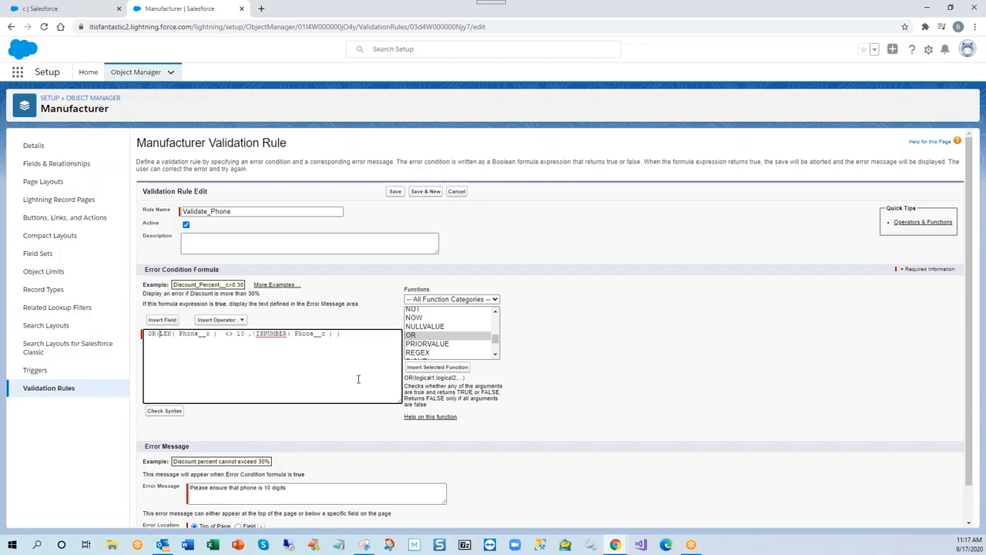
pyautogui.press('Return')
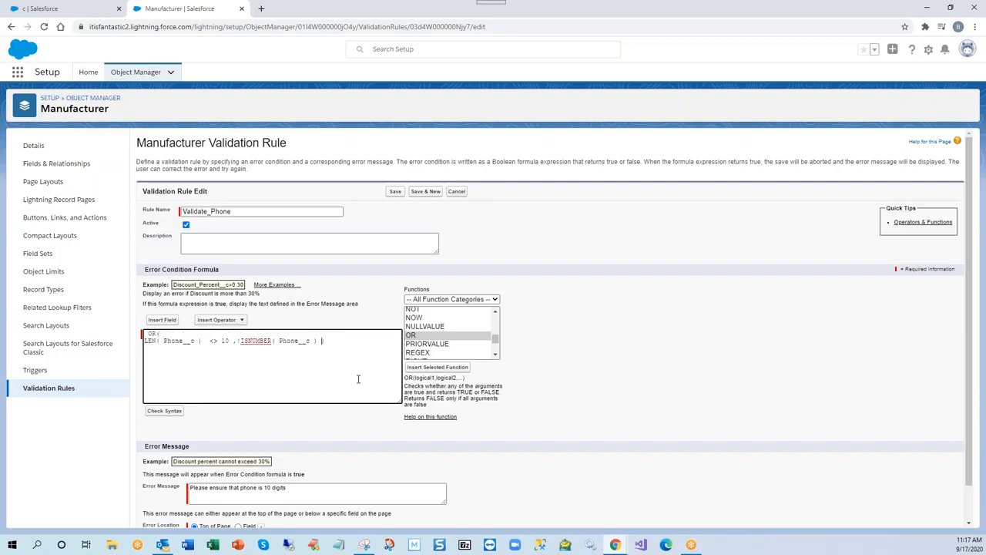
pyautogui.press('Right')
pyautogui.press('Right')
pyautogui.press('Right')
pyautogui.press('Right')
pyautogui.press('Right')
pyautogui.press('Right')
pyautogui.press('Right')
pyautogui.press('Right')
pyautogui.press('Right')
pyautogui.press('Right')
pyautogui.press('Right')
pyautogui.press('Right')
pyautogui.press('Right')
pyautogui.press('Right')
pyautogui.press('Return')
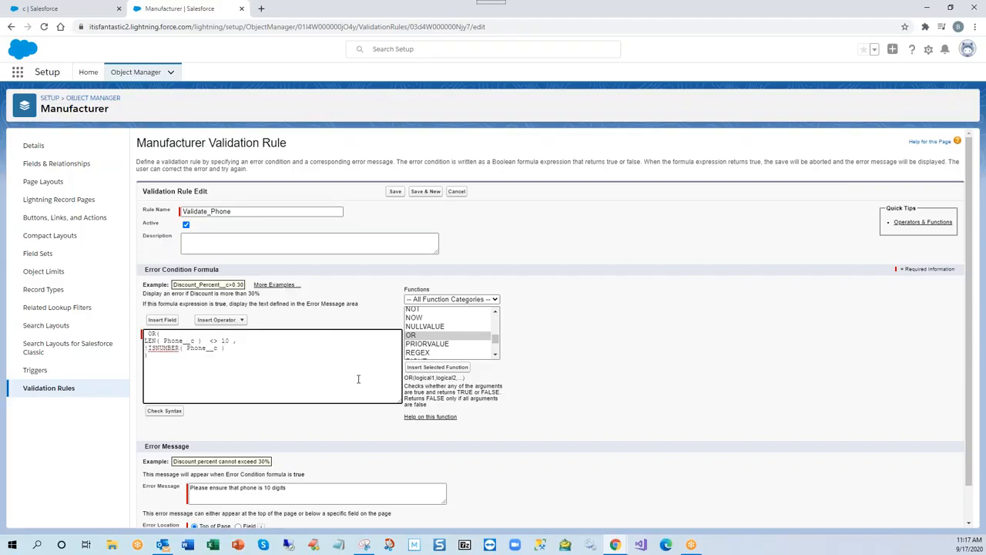
pyautogui.press('Up')
pyautogui.press('Home')
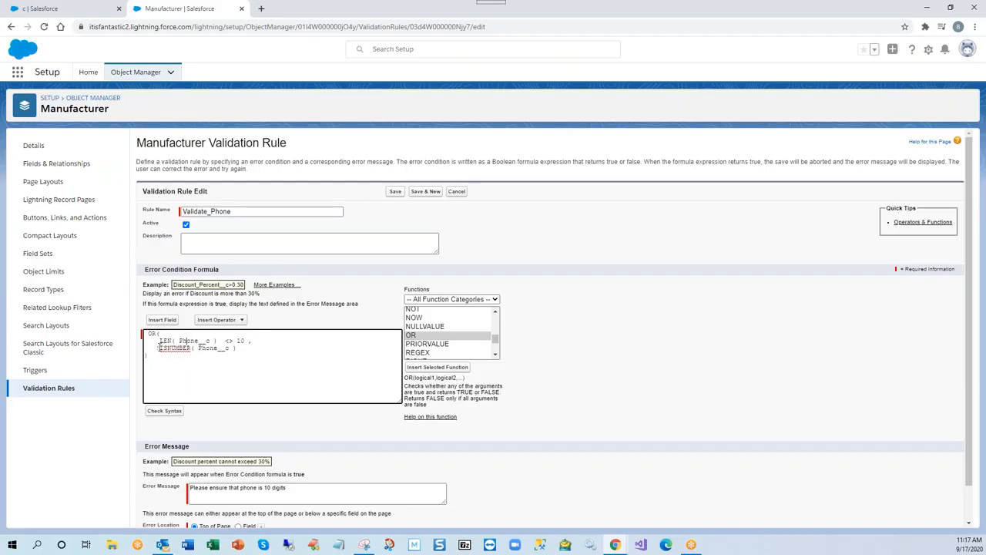
# - Review the error message text and save the updated Validate_Phone rule
pyautogui.scroll(-1, 262, 347)
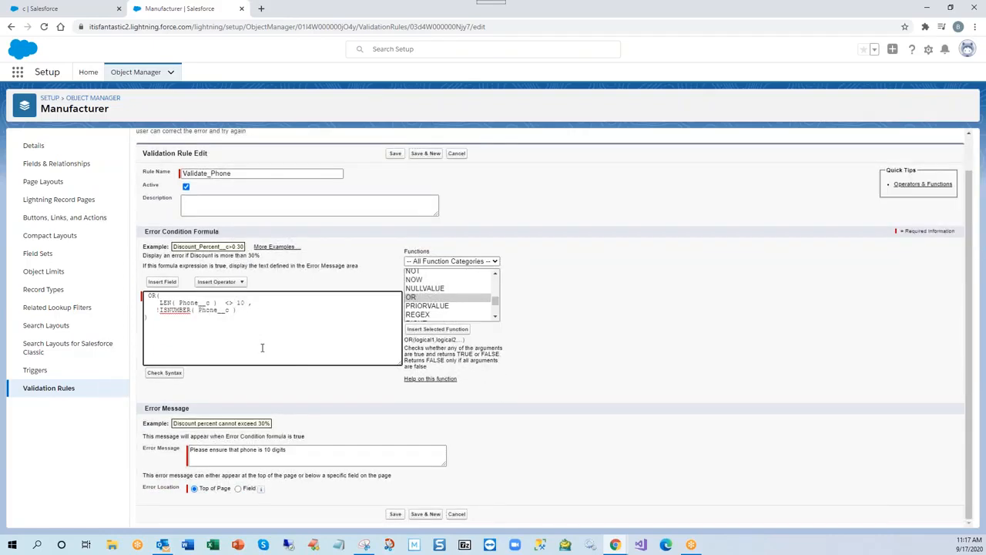
pyautogui.click(279, 450)
pyautogui.doubleClick(279, 450)
pyautogui.click(294, 452)
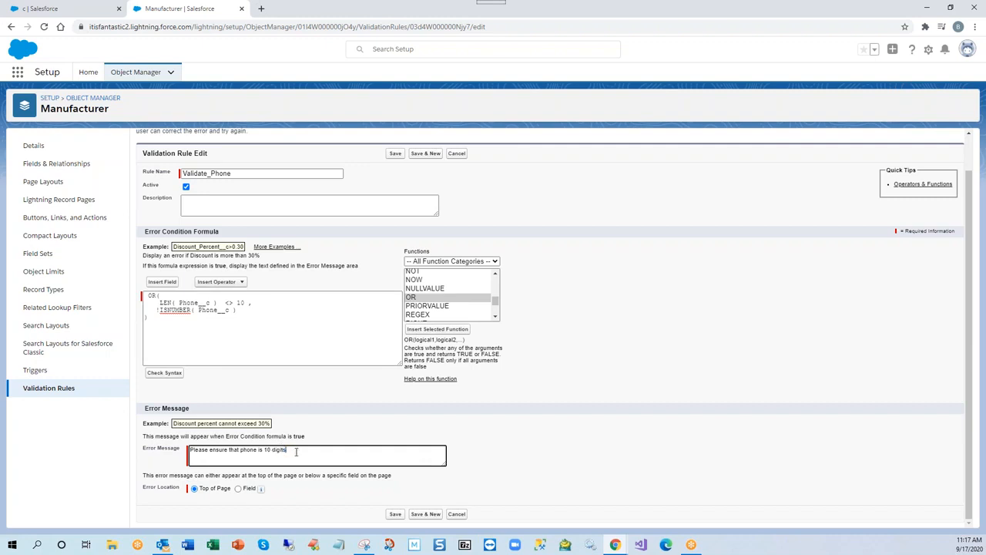
pyautogui.click(394, 514)
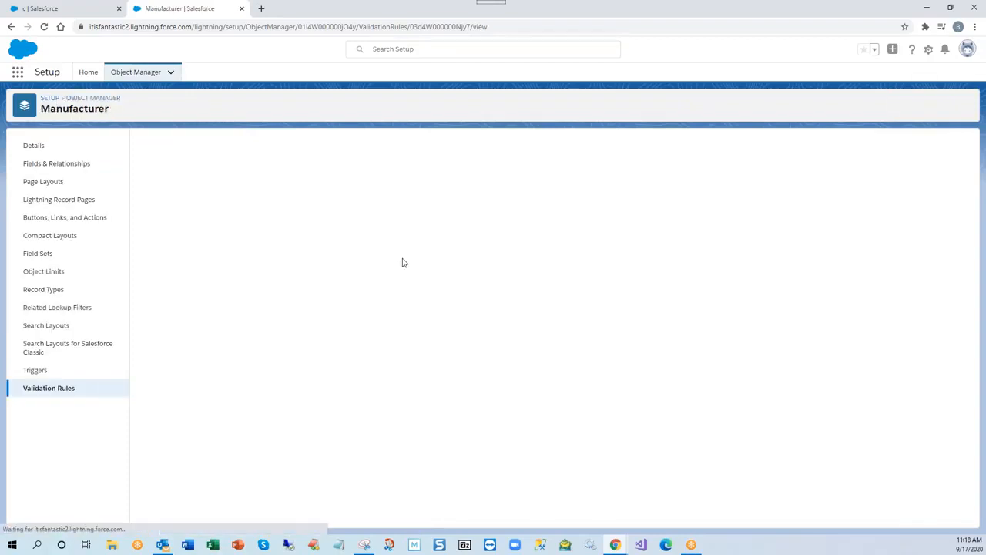
# - In ChemiVentory, try to save a new manufacturer named abc with the phone value abcdefghij
pyautogui.click(62, 11)
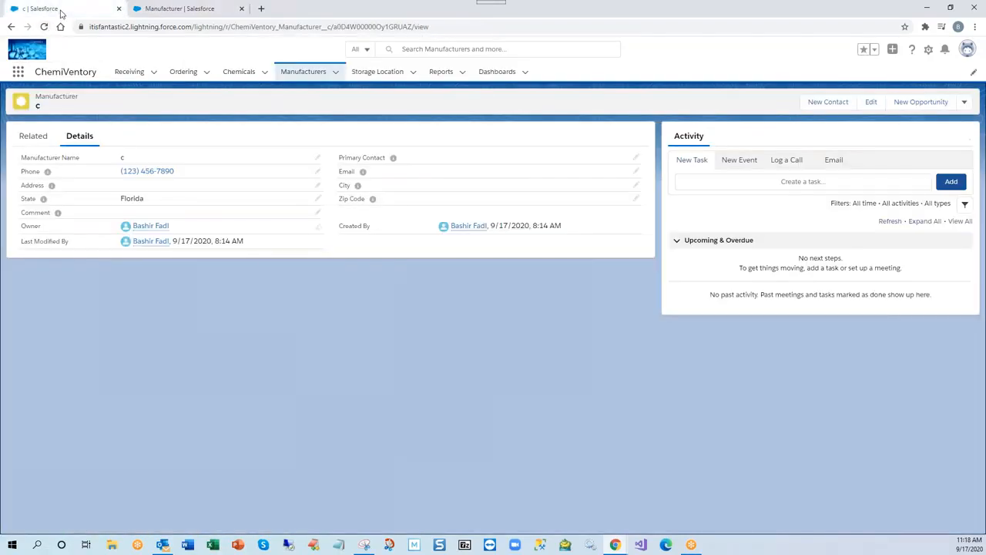
pyautogui.click(336, 71)
pyautogui.click(328, 90)
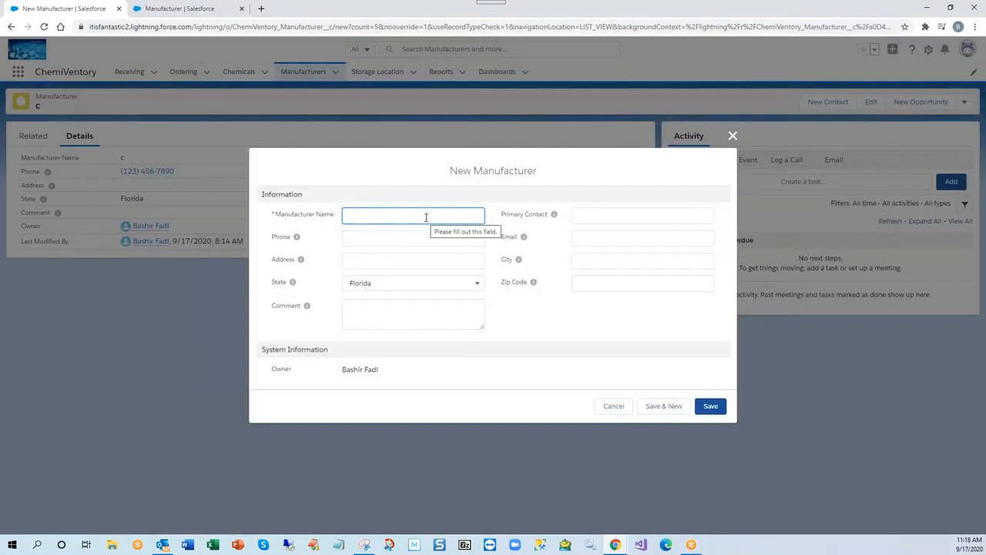
pyautogui.write('abc')
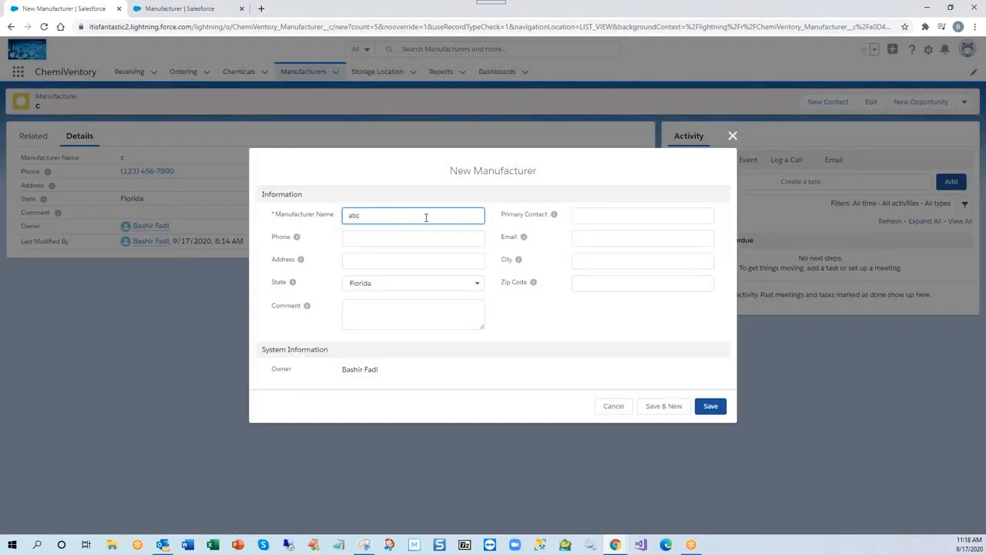
pyautogui.click(394, 240)
pyautogui.write('a')
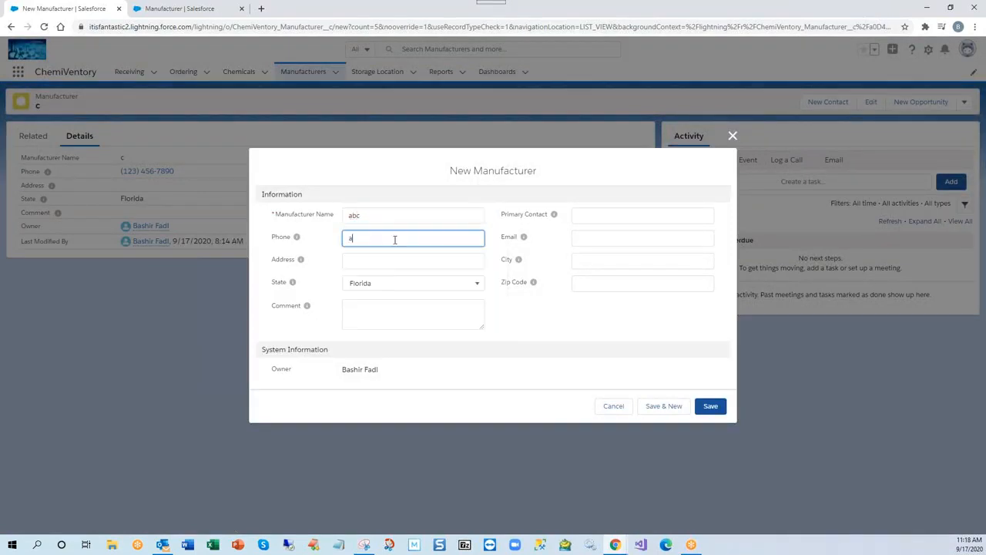
pyautogui.write('0')
pyautogui.write('bcde')
pyautogui.write('f')
pyautogui.write('gh')
pyautogui.write('i')
pyautogui.press('Home')
pyautogui.press('Right')
pyautogui.press('Right')
pyautogui.press('Right')
pyautogui.press('Right')
pyautogui.click(708, 412)
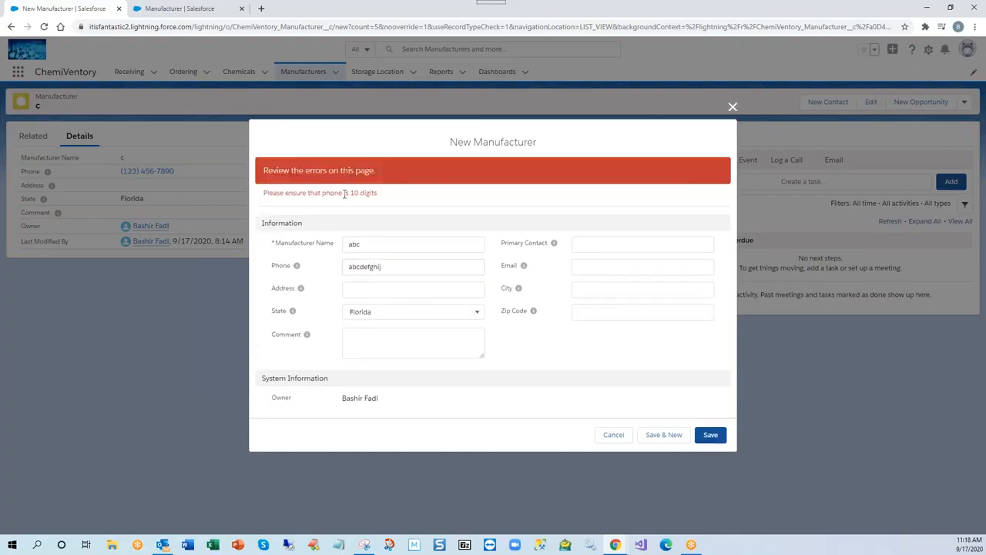
# - Replace manufacturer abc's phone value with 123 and try to save the record
pyautogui.doubleClick(394, 266)
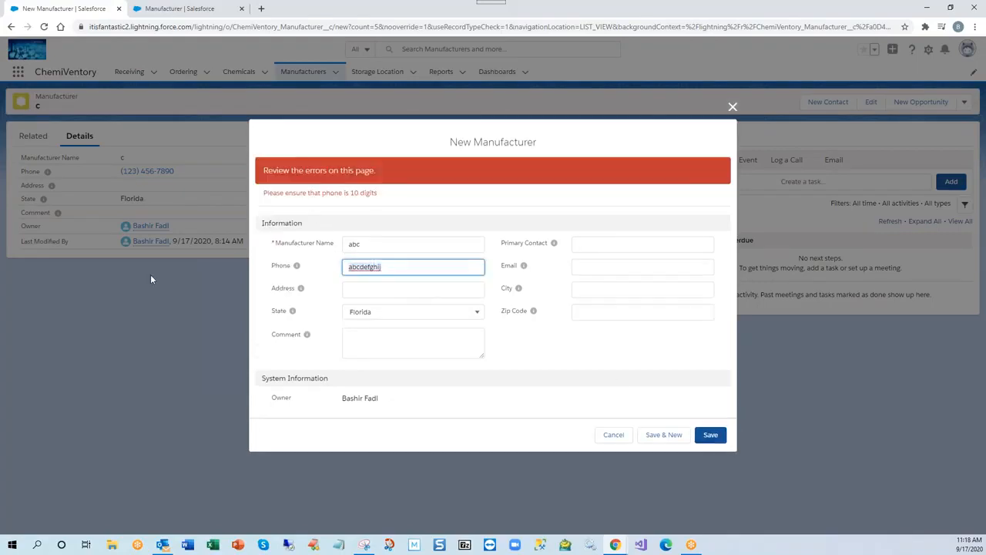
pyautogui.write('123')
pyautogui.click(712, 432)
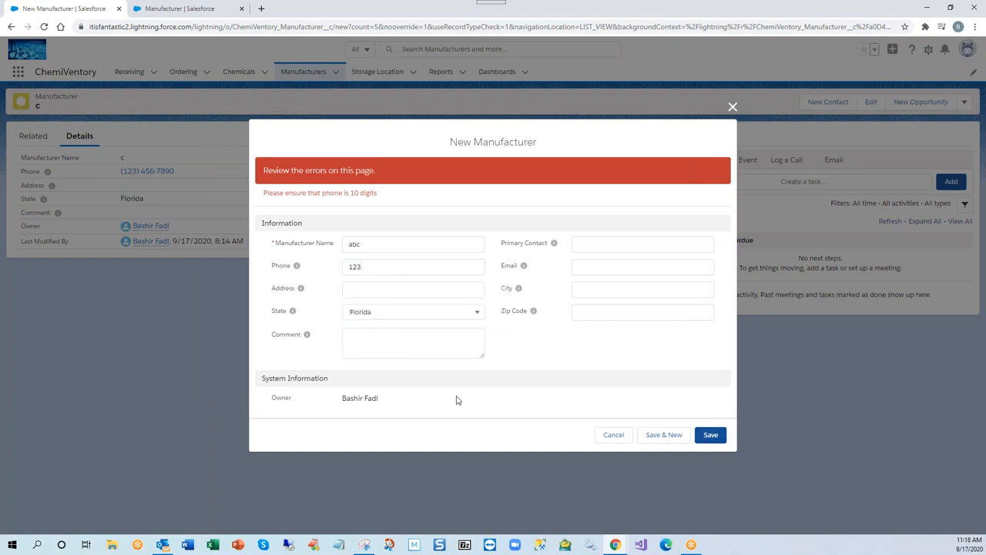
# - Extend manufacturer abc's phone to a 10-digit test number and save the record
pyautogui.click(386, 267)
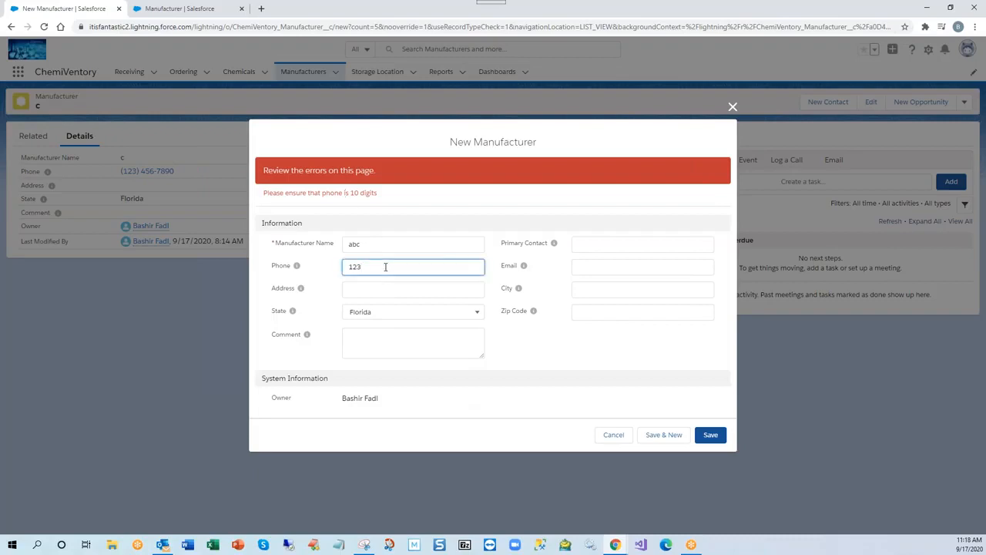
pyautogui.write('4567890')
pyautogui.click(712, 437)
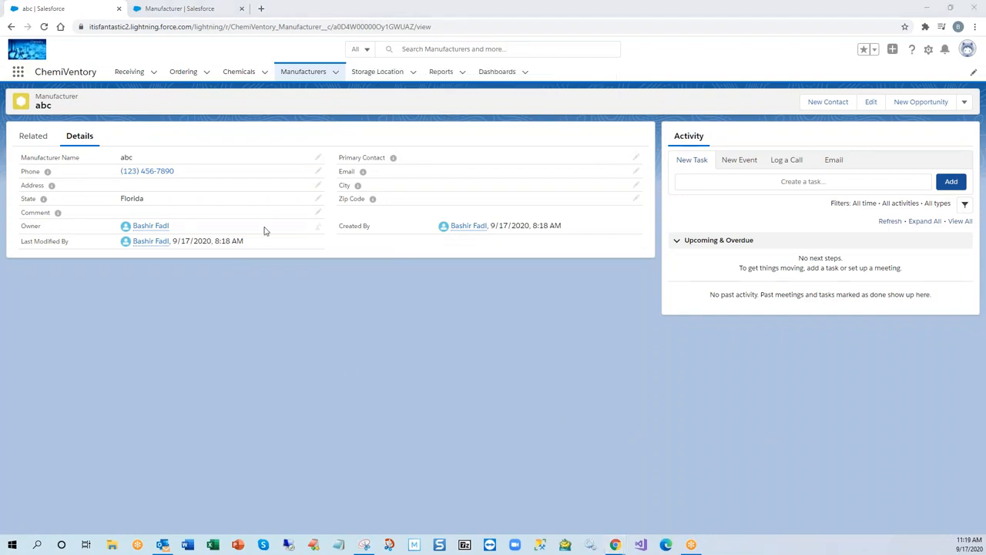
# - Return to the Manufacturer object's validation rules in Setup and start a new rule
pyautogui.click(195, 9)
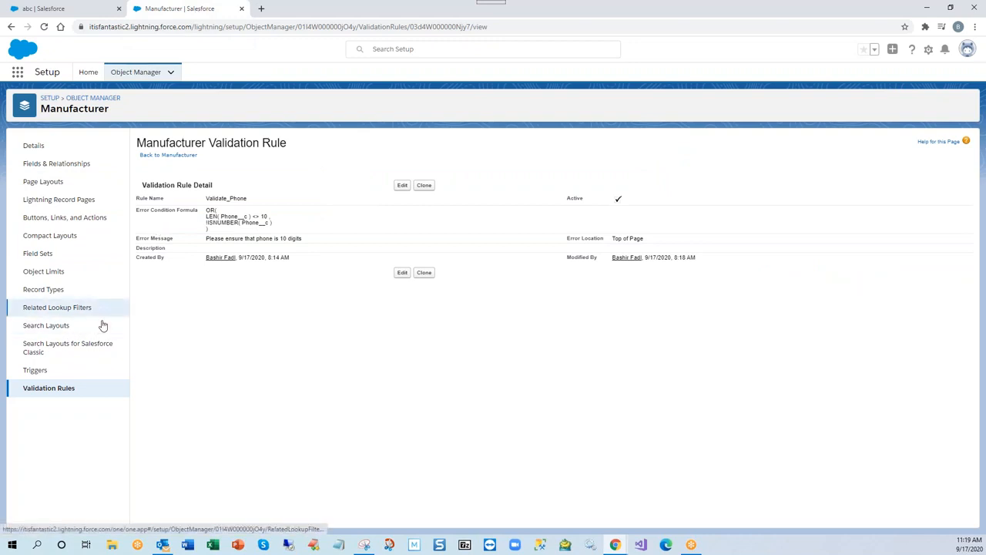
pyautogui.click(56, 392)
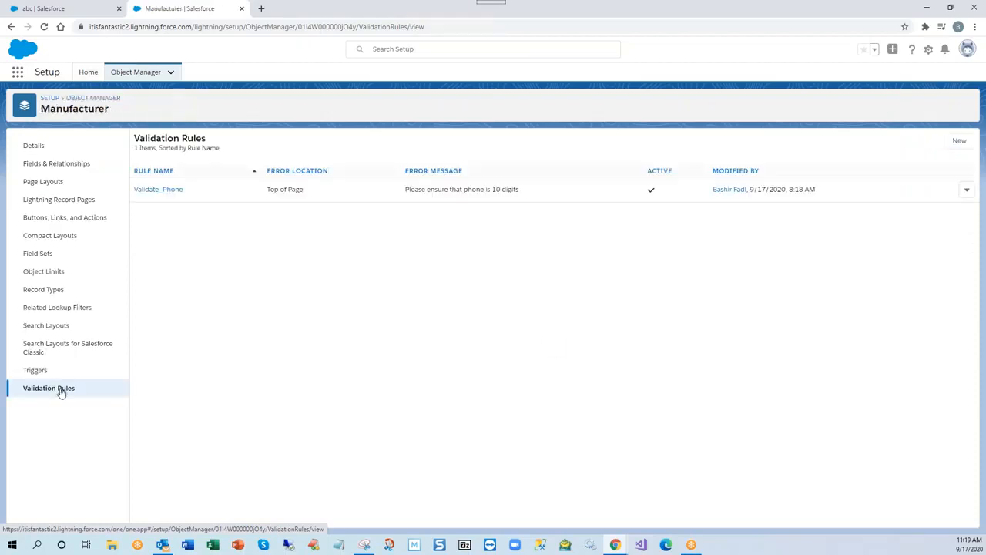
pyautogui.click(958, 141)
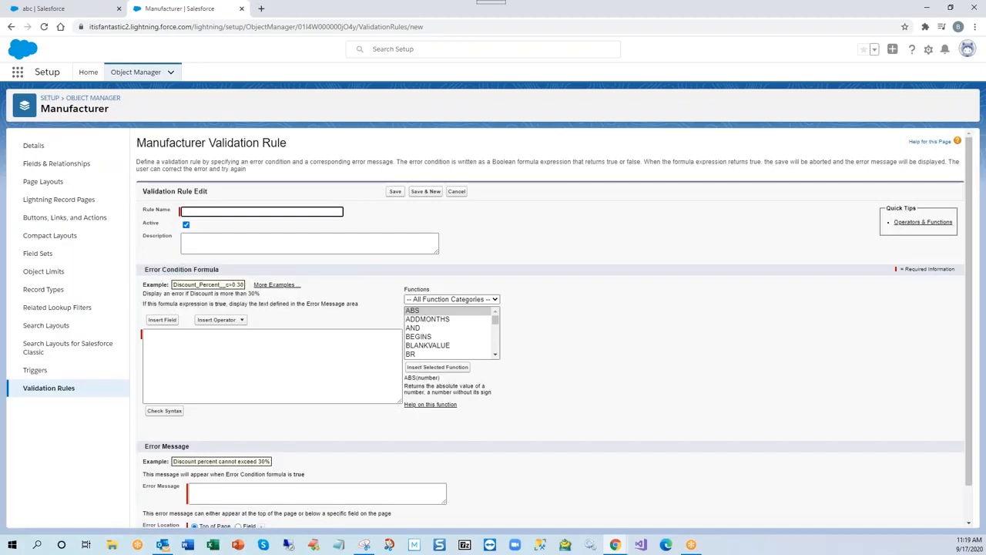
# - Look through the available formula functions and the sample error condition, and open more validation rule examples
pyautogui.moveTo(496, 318); pyautogui.dragTo(496, 347)
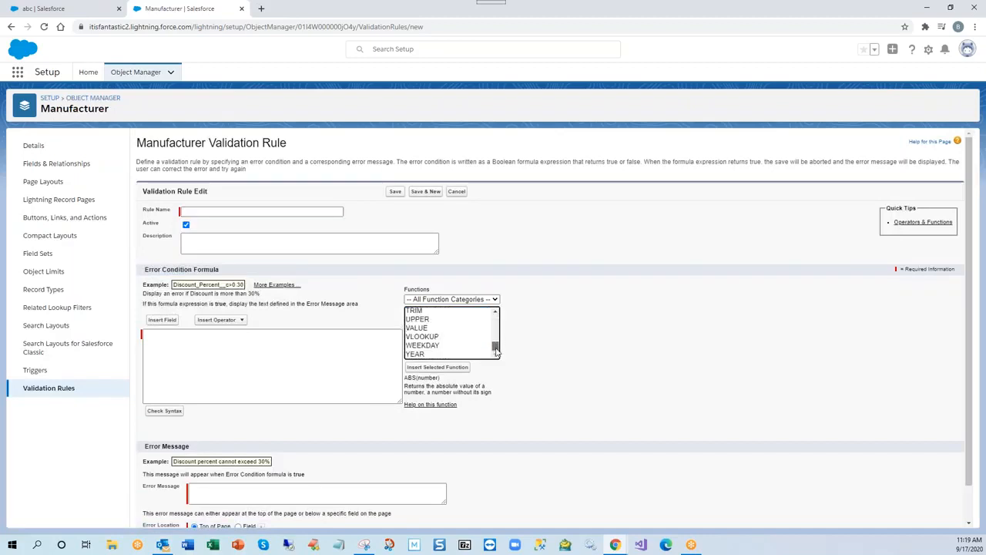
pyautogui.scroll(-1, 319, 369)
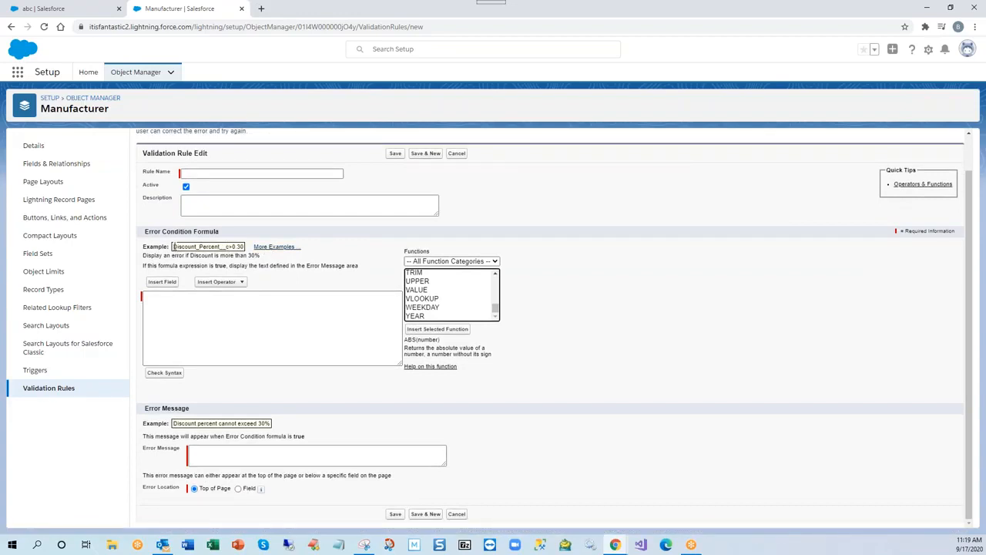
pyautogui.moveTo(174, 246); pyautogui.dragTo(247, 255)
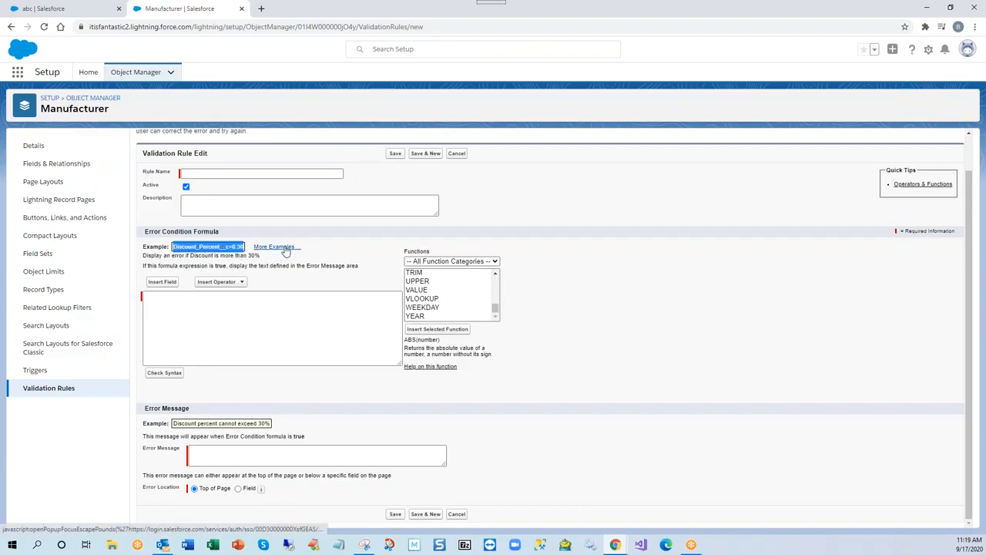
pyautogui.click(275, 247)
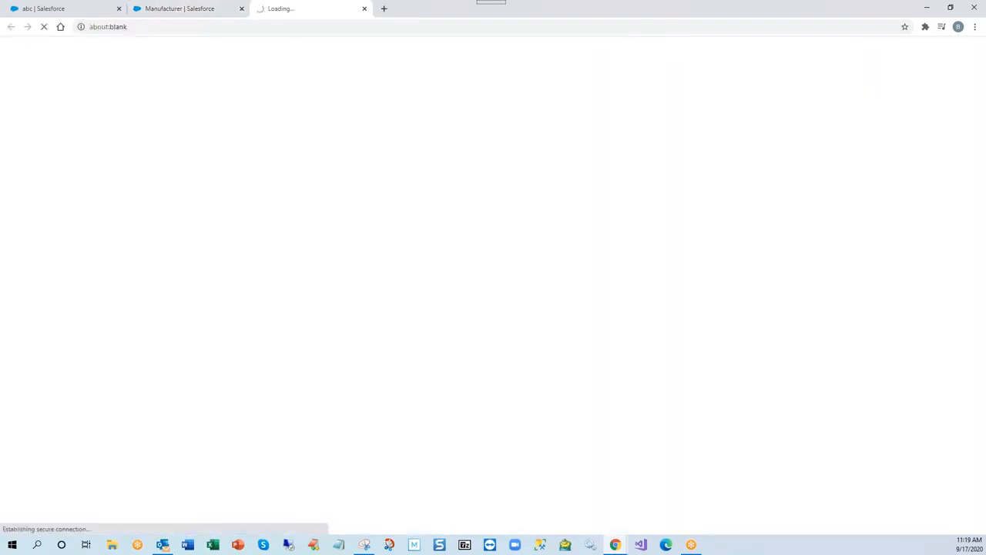